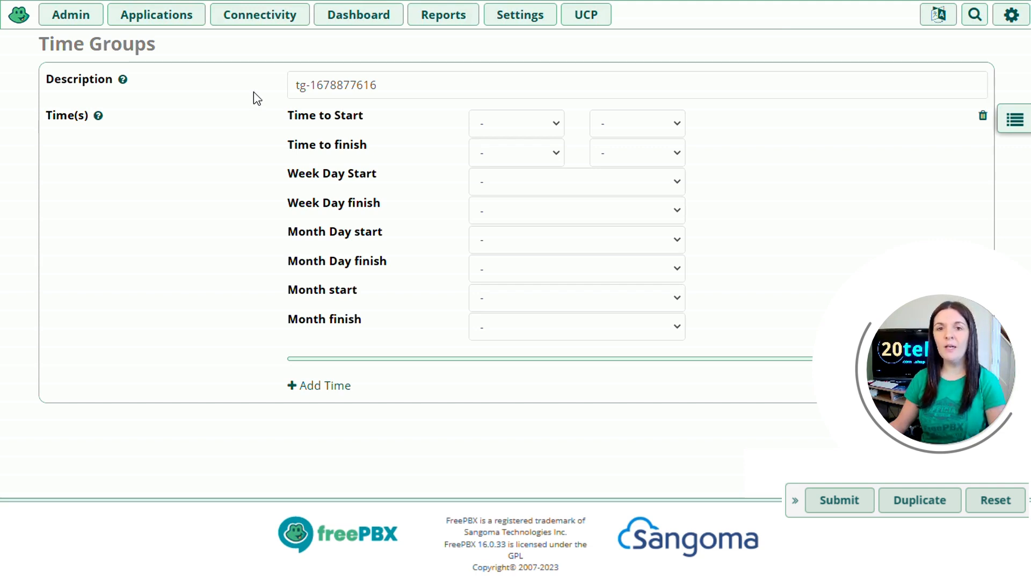
# Step: Replace the default description of the new time group with IWH-Test
pyautogui.click(397, 86)
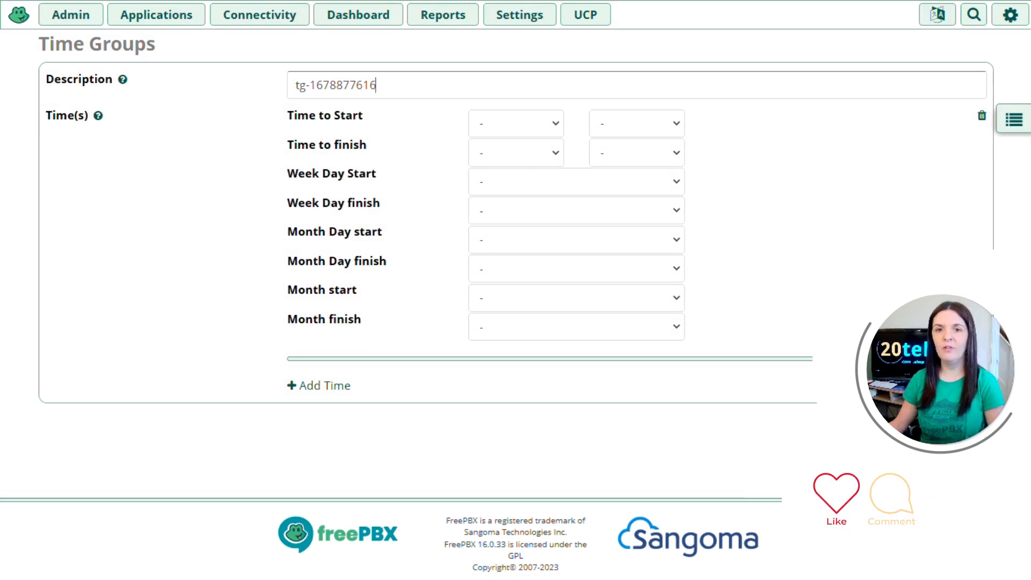
pyautogui.moveTo(398, 86); pyautogui.dragTo(260, 94)
pyautogui.write('IWH')
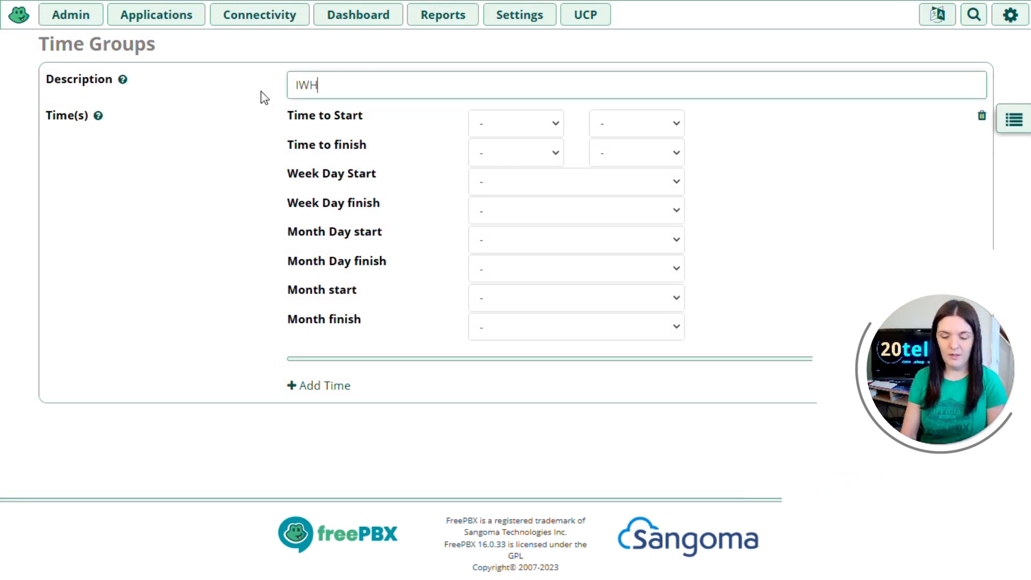
pyautogui.write('-Test')
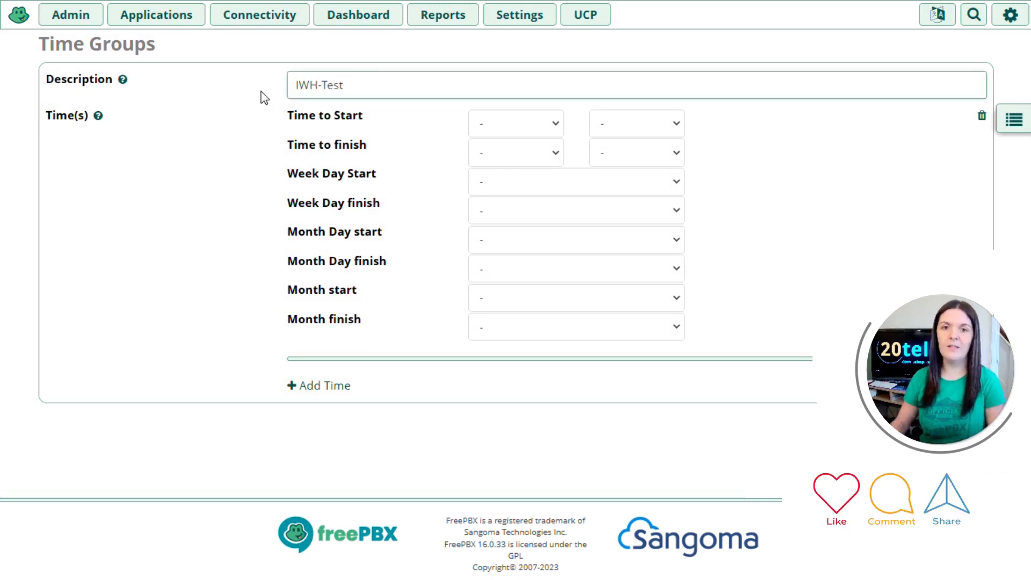
# Step: Set the IWH-Test time range to start at 09:00 and finish at 17:00
pyautogui.click(486, 125)
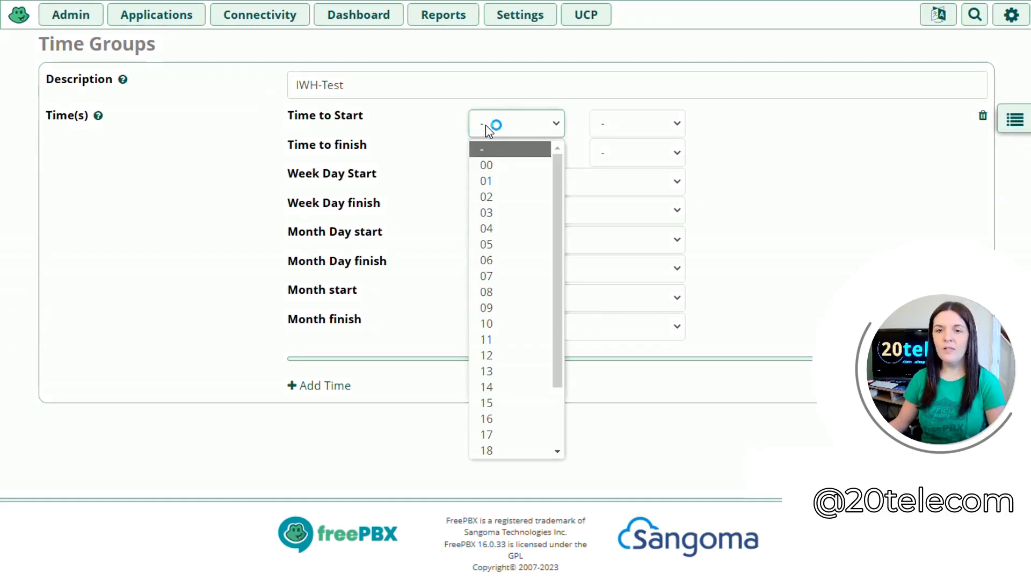
pyautogui.click(498, 307)
pyautogui.click(602, 128)
pyautogui.click(610, 169)
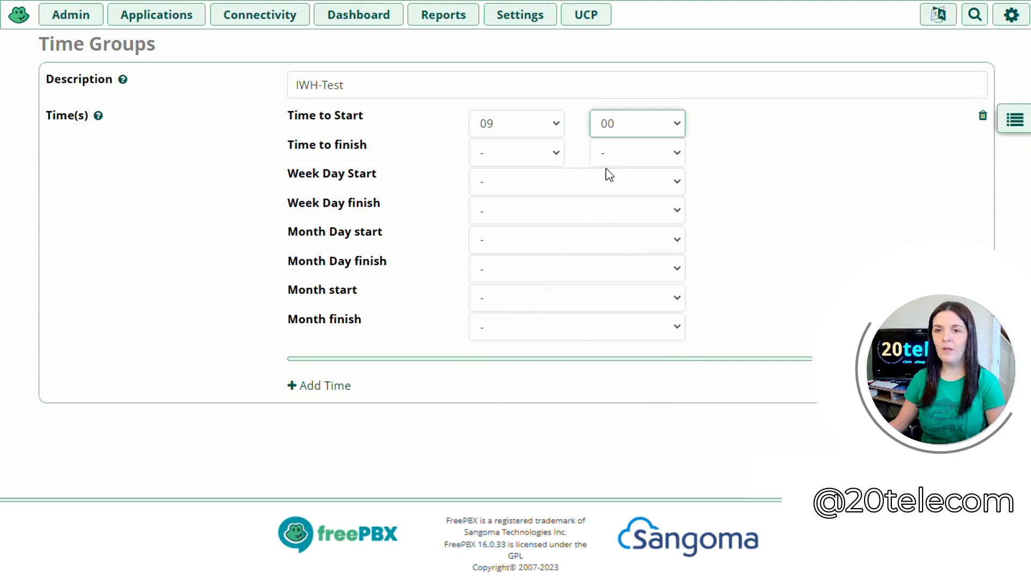
pyautogui.click(494, 156)
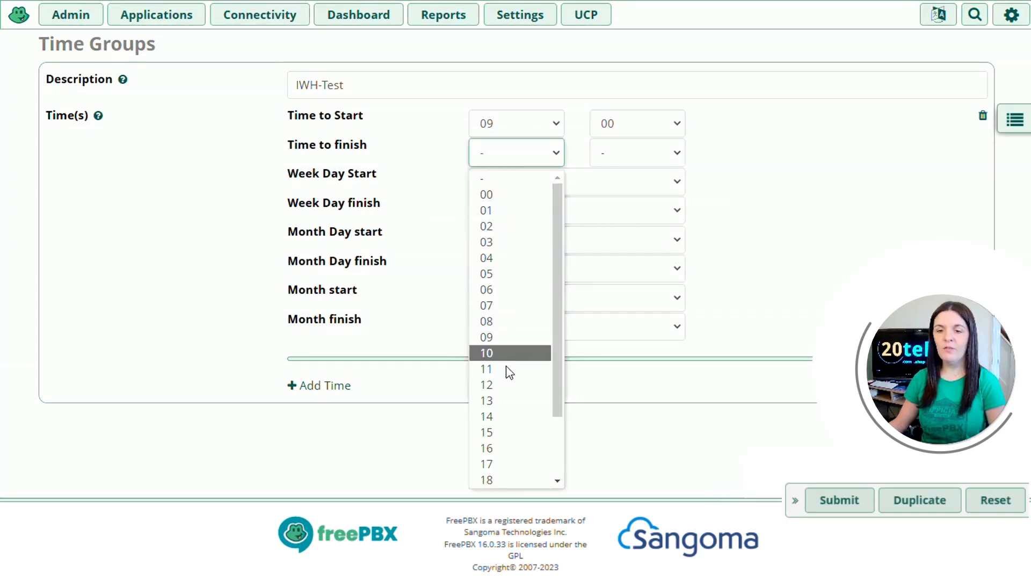
pyautogui.click(506, 464)
pyautogui.click(617, 155)
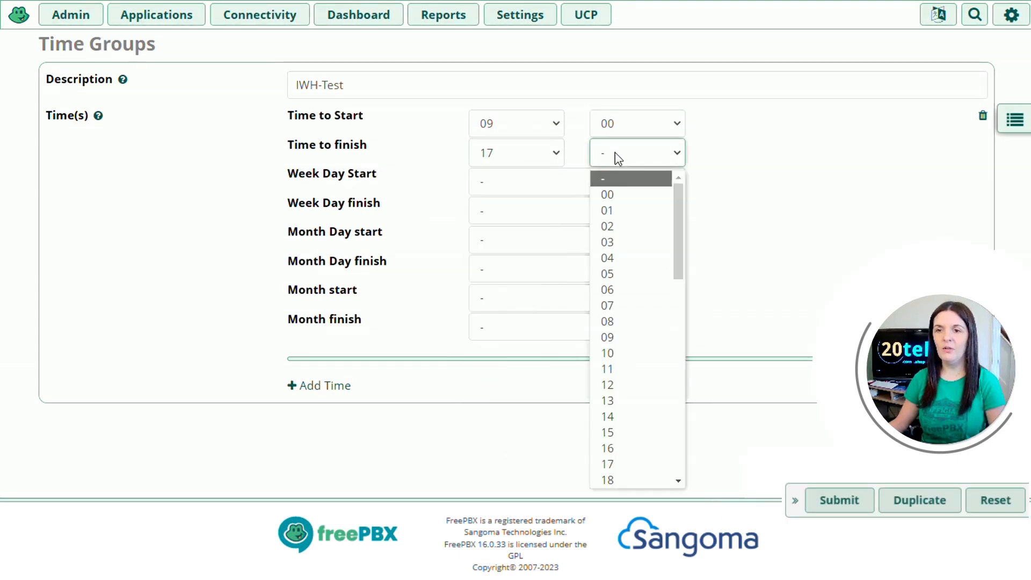
pyautogui.click(613, 193)
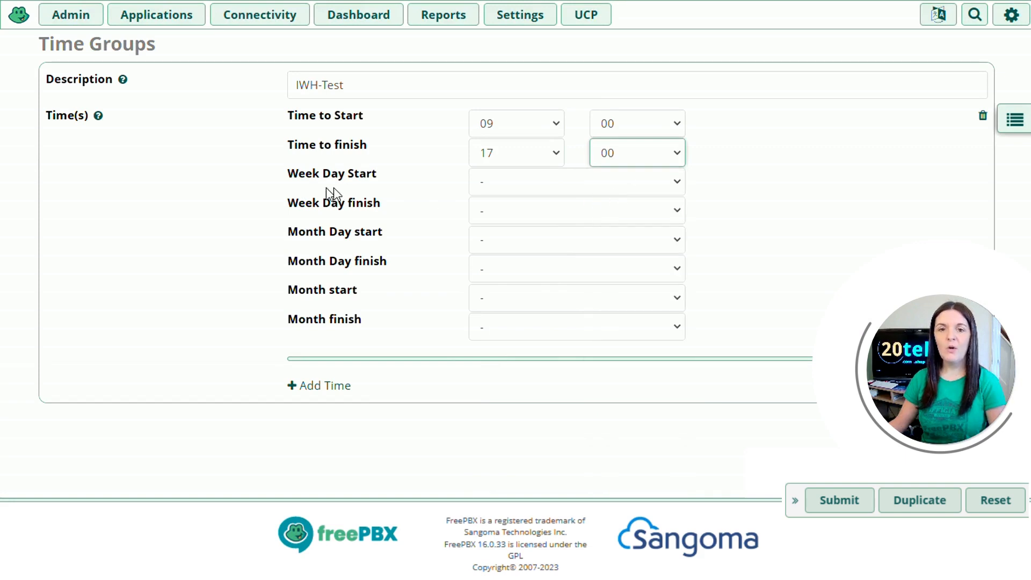
# Step: Set the week days from Monday to Friday and submit the IWH-Test time group
pyautogui.click(491, 185)
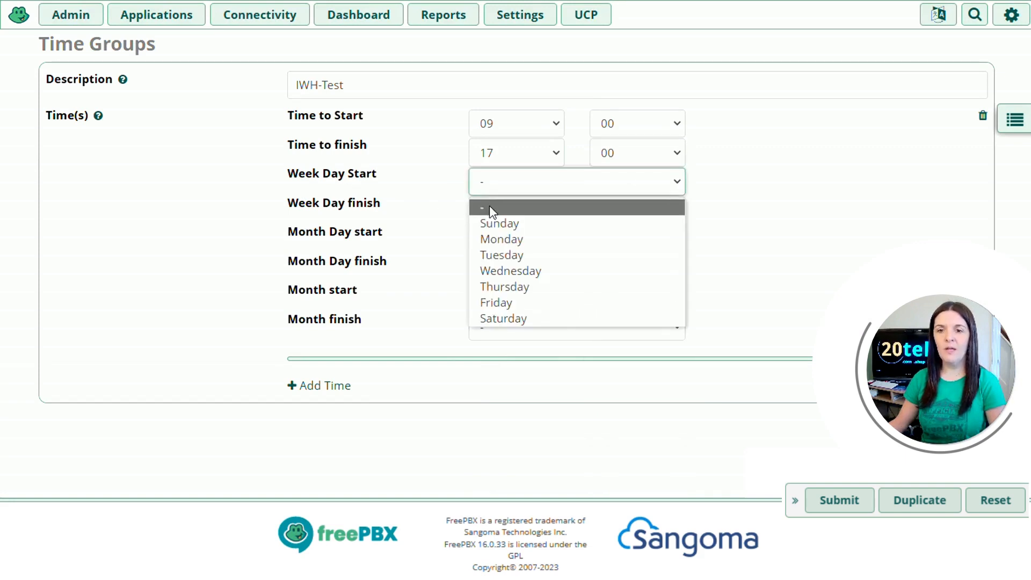
pyautogui.click(489, 239)
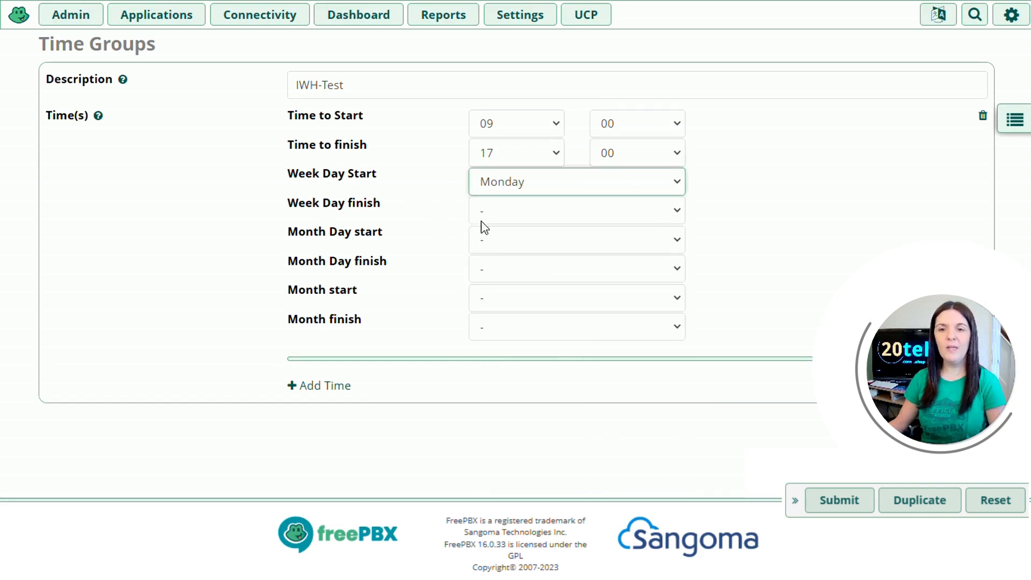
pyautogui.click(482, 221)
pyautogui.click(499, 330)
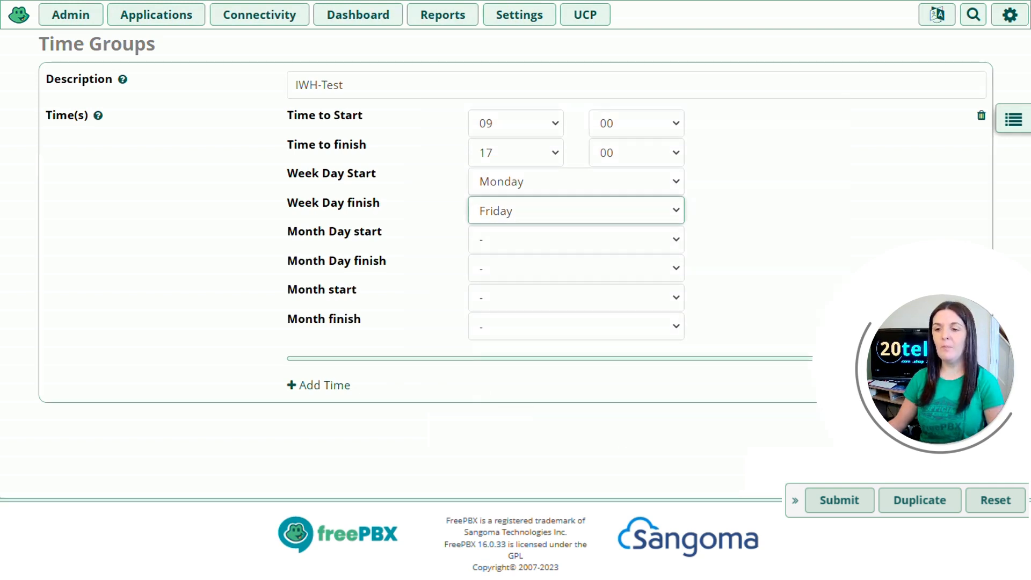
pyautogui.click(839, 559)
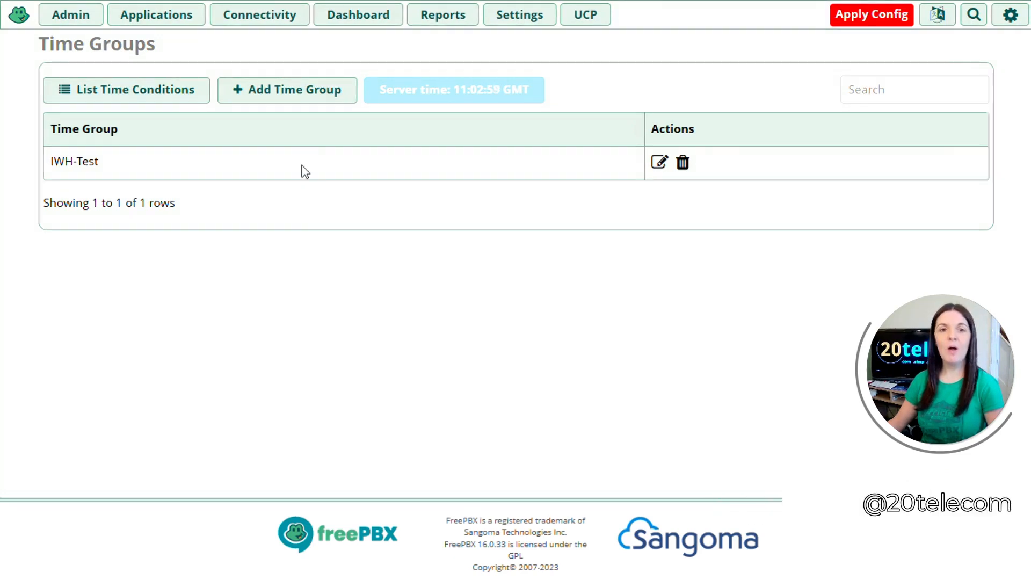
# Step: Add another time group with the description Christmas-Test
pyautogui.click(289, 102)
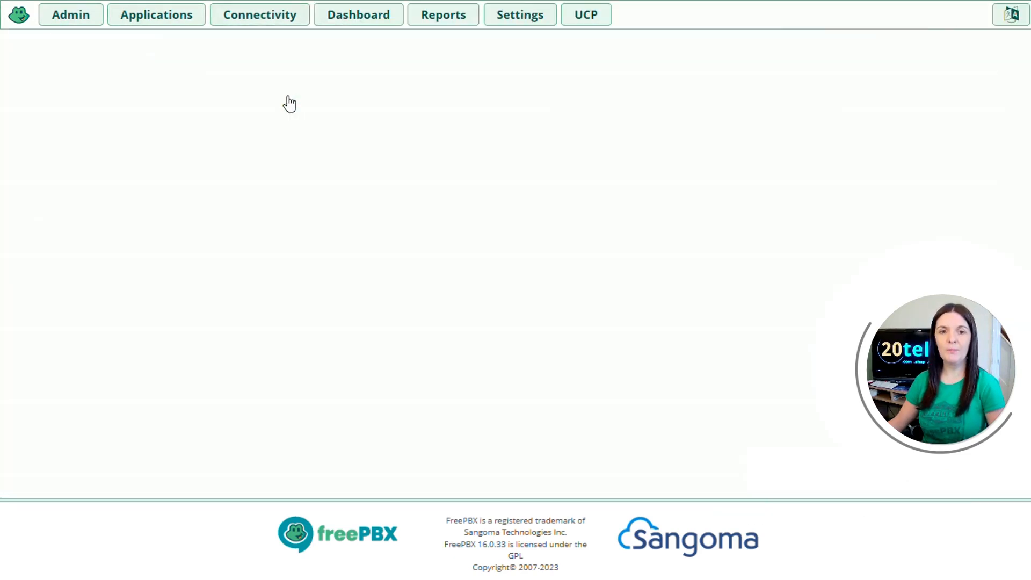
pyautogui.moveTo(377, 85); pyautogui.dragTo(253, 78)
pyautogui.write('Christmas-Test')
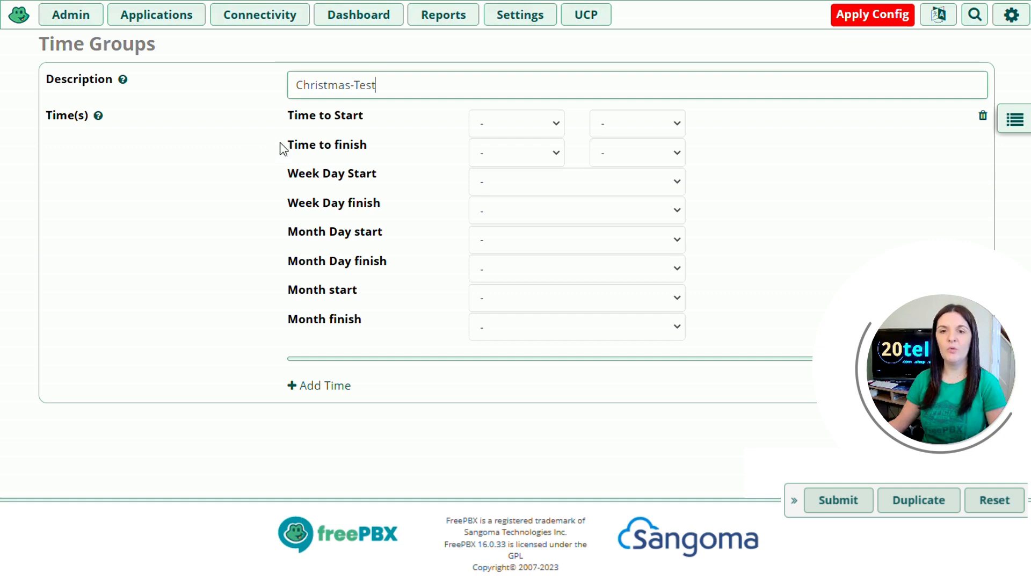
# Step: Set the start time of the Christmas-Test group's first time range to 12:00
pyautogui.click(493, 129)
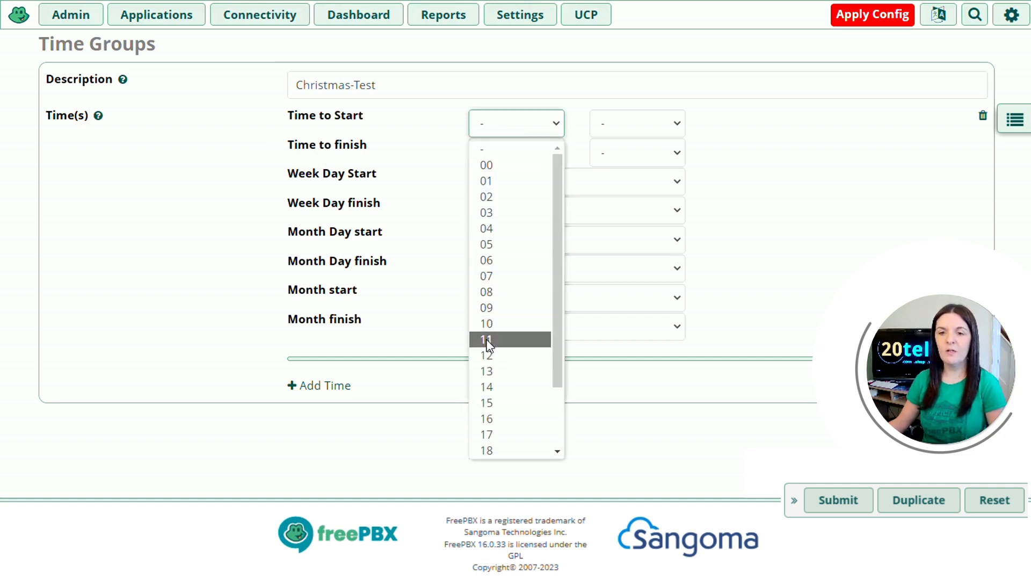
pyautogui.click(486, 356)
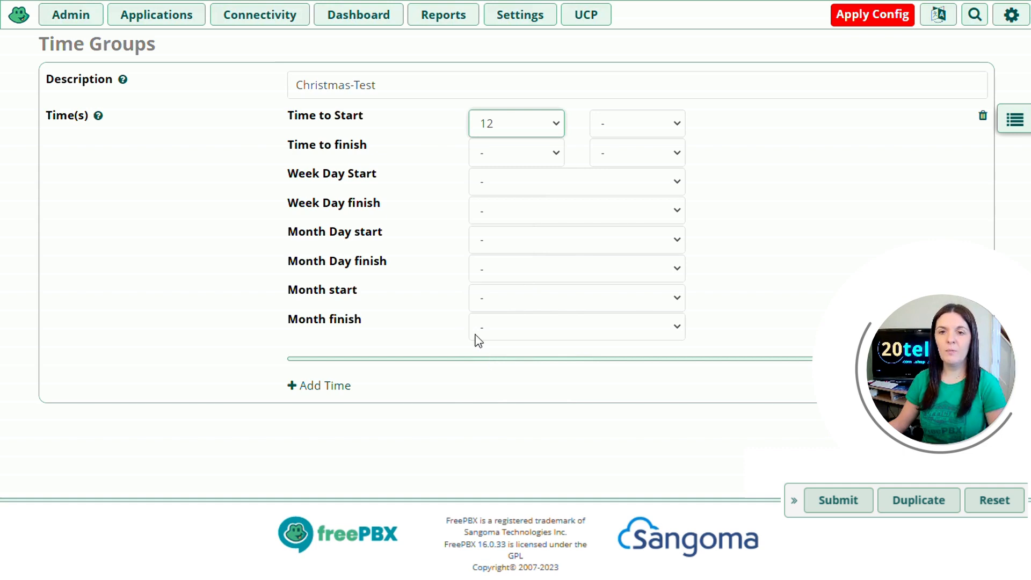
pyautogui.click(622, 132)
pyautogui.click(621, 166)
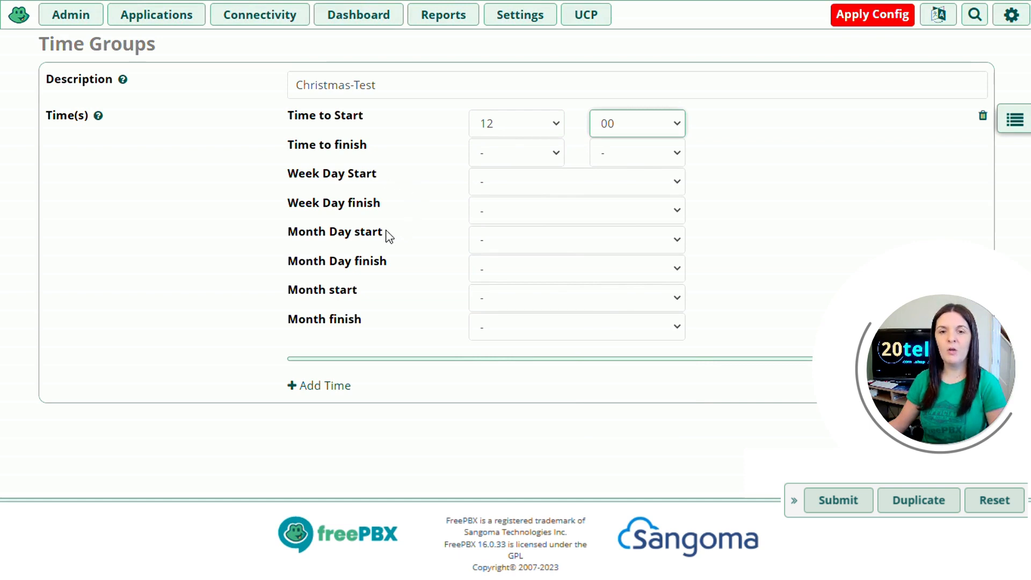
# Step: Set the first time range's start date to month day 23 in December
pyautogui.click(483, 245)
pyautogui.scroll(-4, 527, 311)
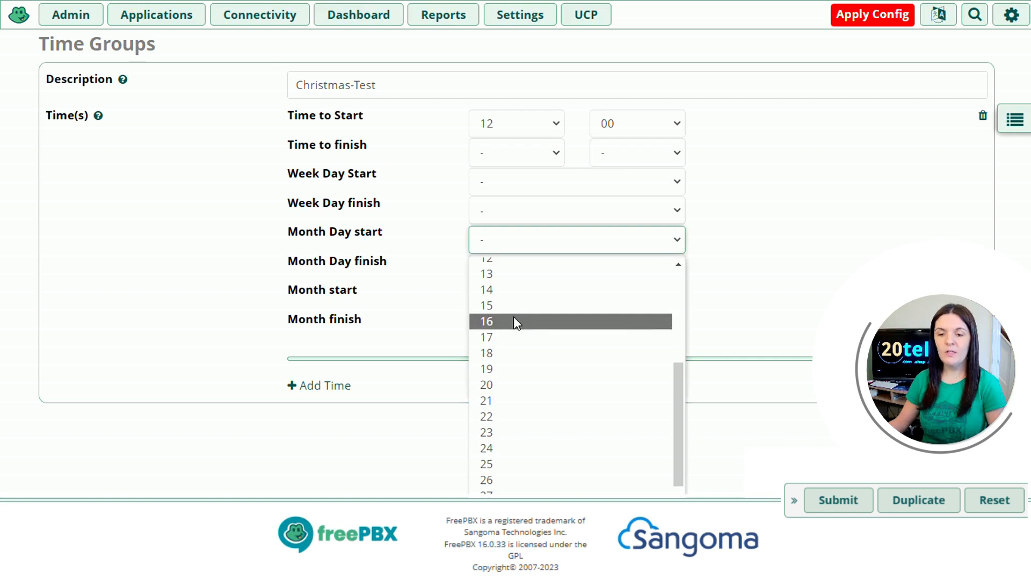
pyautogui.click(513, 429)
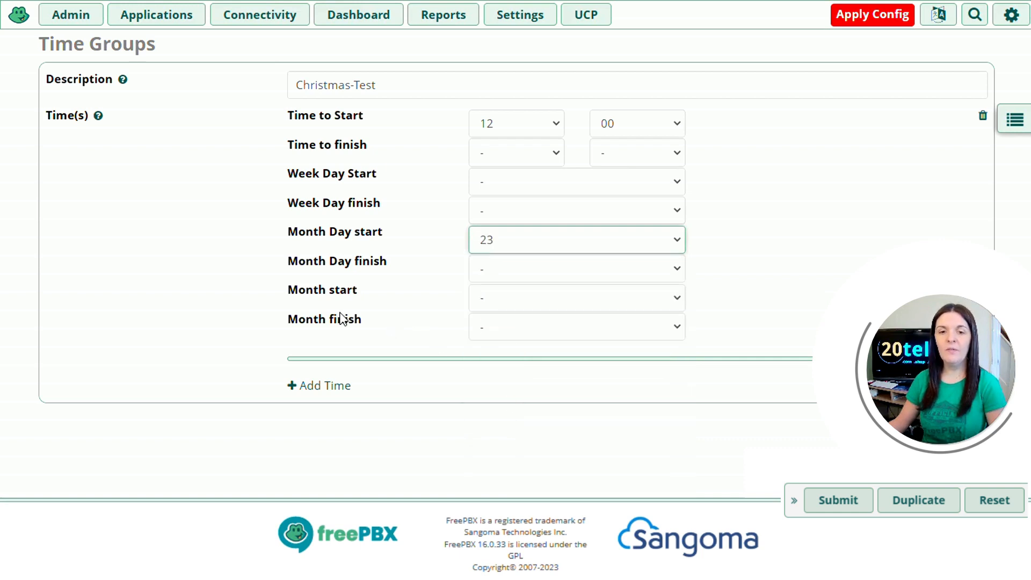
pyautogui.click(488, 301)
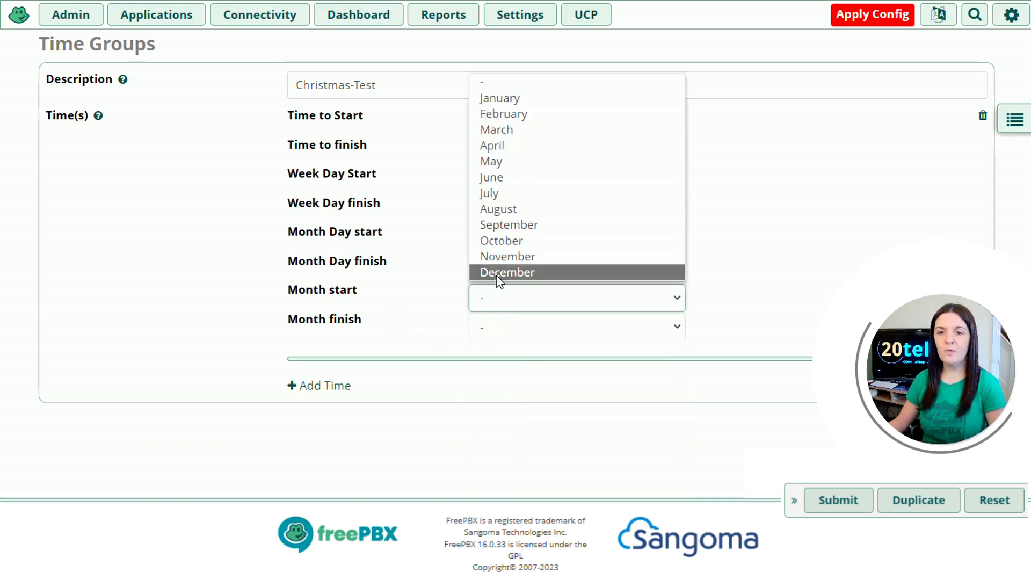
pyautogui.click(496, 275)
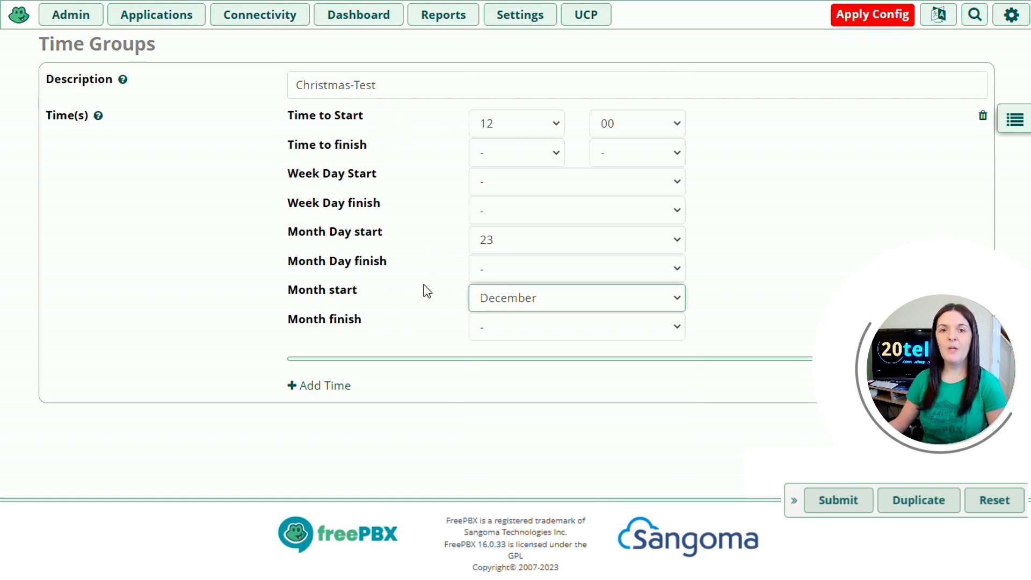
# Step: Set the finish time of the Christmas-Test group's first time range to 23:59
pyautogui.click(509, 161)
pyautogui.scroll(-2, 508, 220)
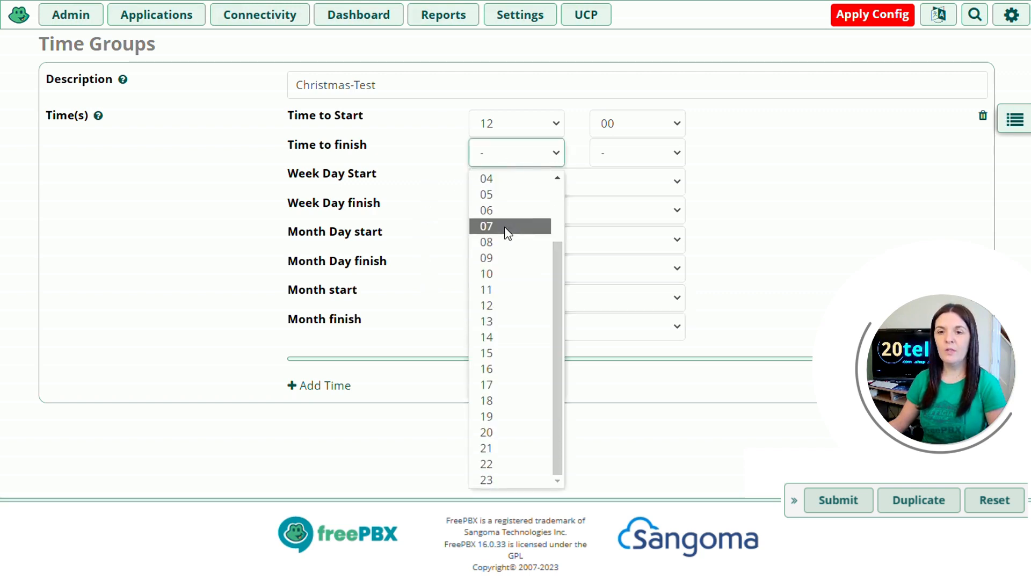
pyautogui.click(496, 480)
pyautogui.click(617, 156)
pyautogui.scroll(-5, 616, 258)
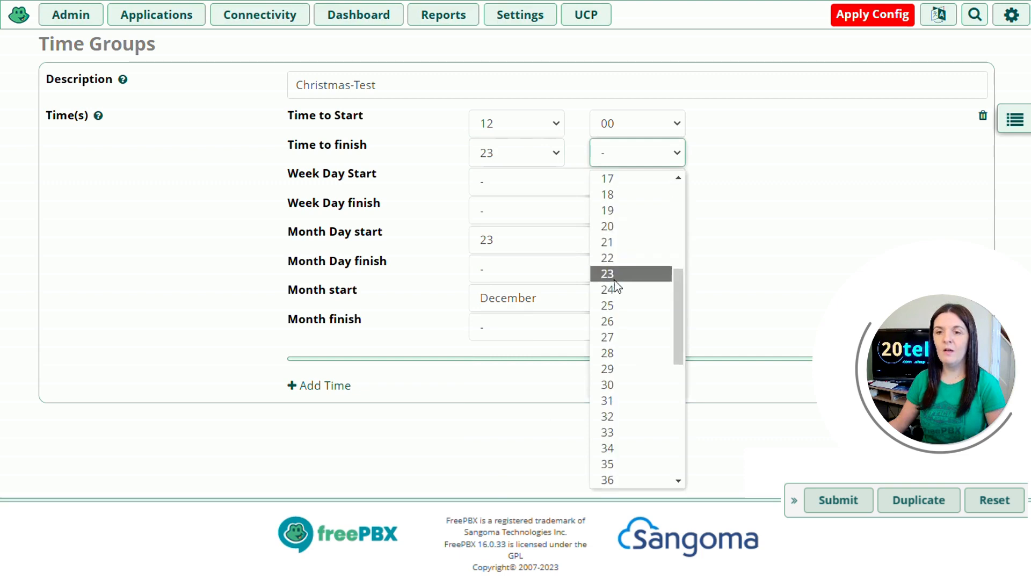
pyautogui.scroll(-7, 615, 287)
pyautogui.click(639, 481)
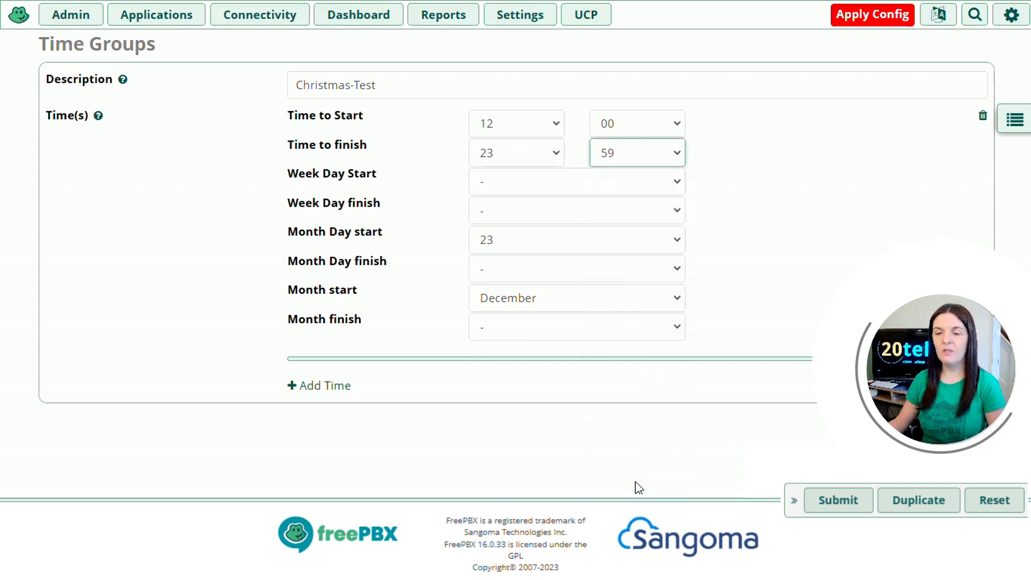
# Step: Set the first time range's finish date to month day 23 in December
pyautogui.click(495, 272)
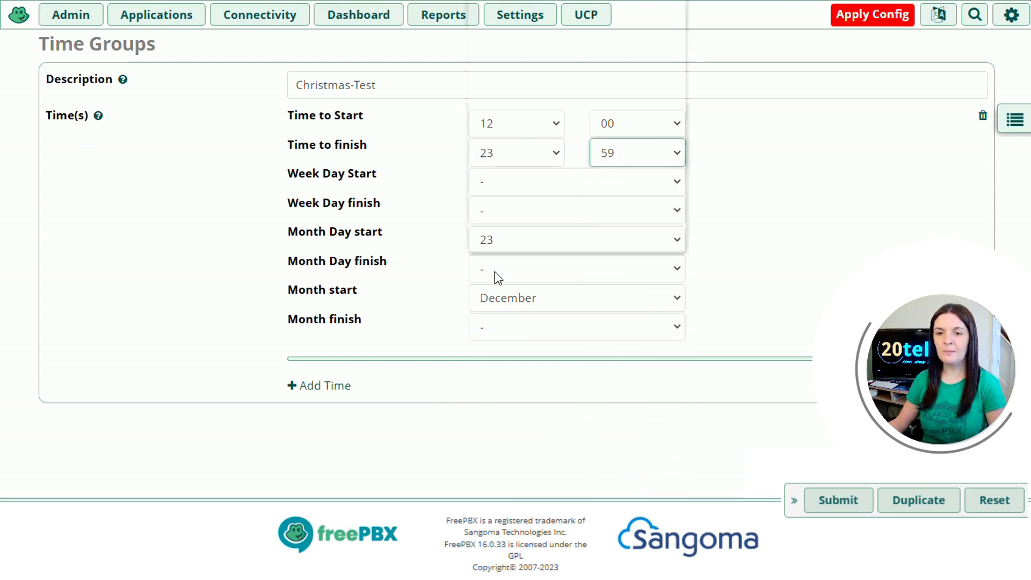
pyautogui.scroll(-4, 518, 207)
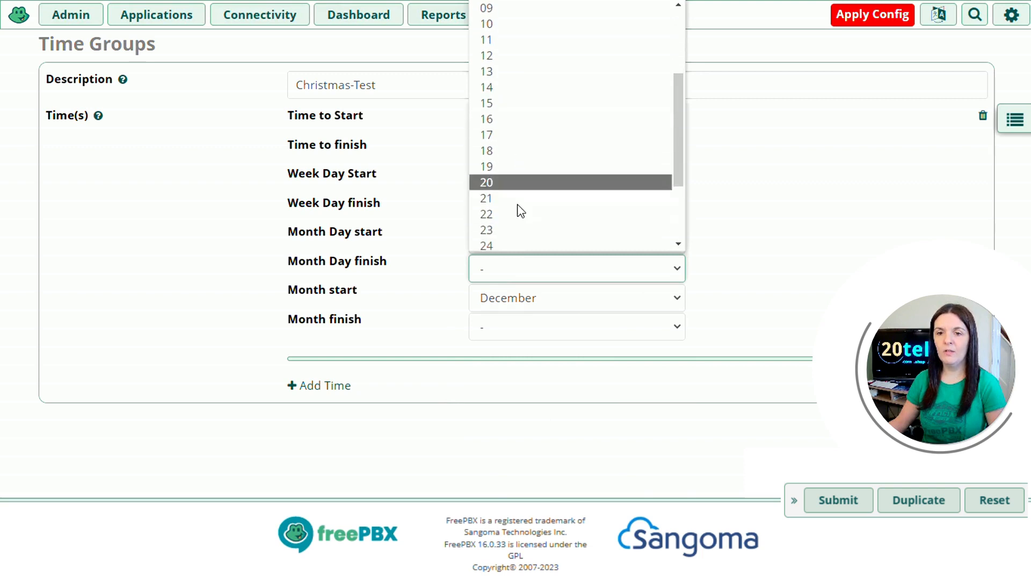
pyautogui.scroll(-2, 518, 207)
pyautogui.click(511, 186)
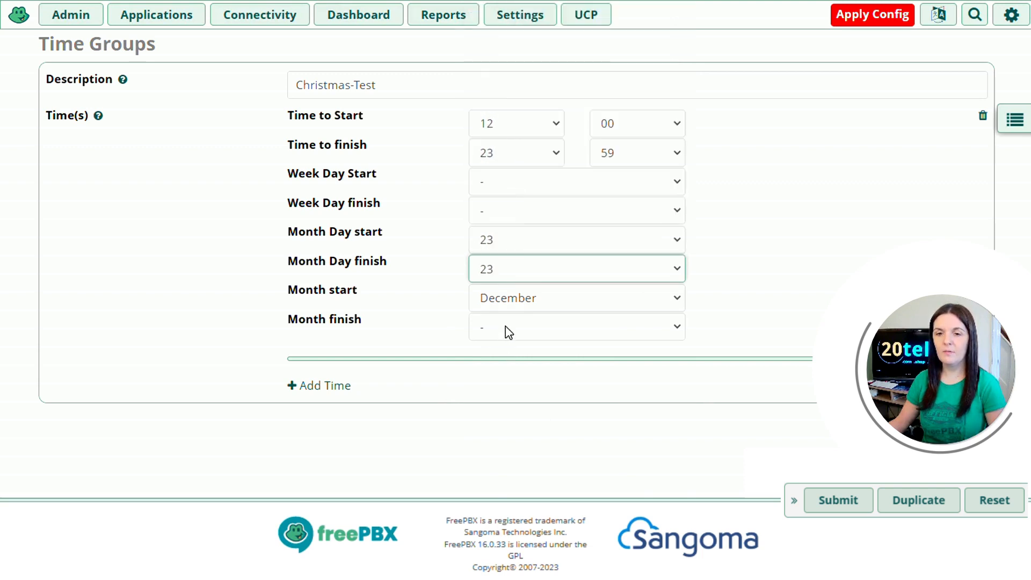
pyautogui.click(505, 327)
pyautogui.click(504, 304)
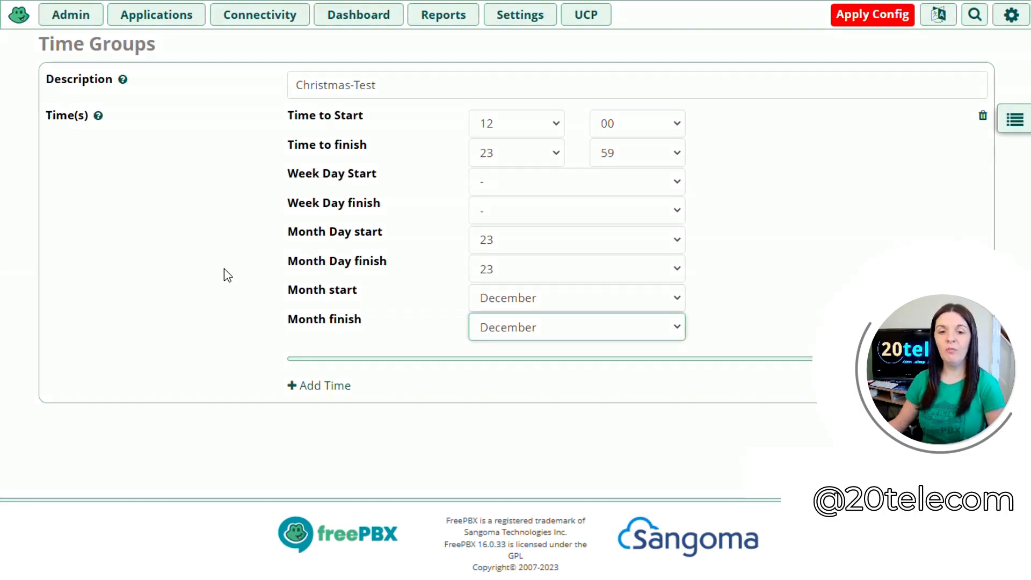
# Step: Add a second time range to the Christmas-Test group and set its start time to 00:00
pyautogui.click(320, 386)
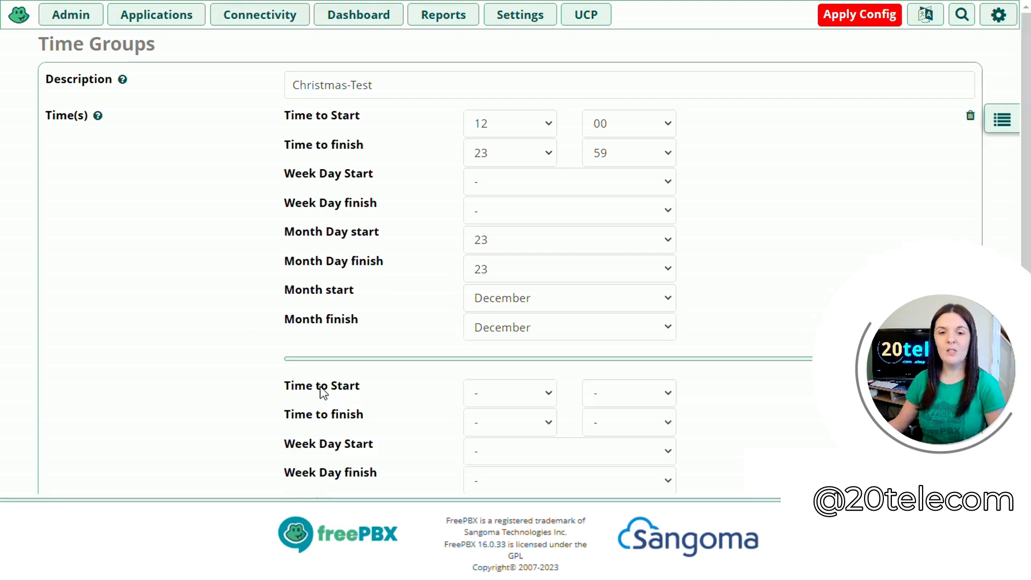
pyautogui.scroll(-3, 259, 342)
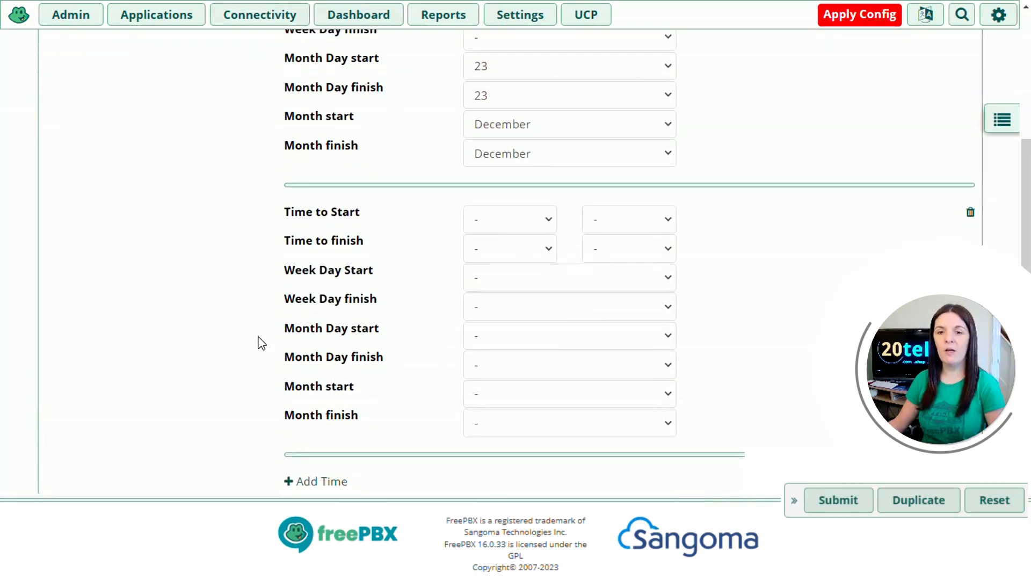
pyautogui.scroll(-1, 256, 341)
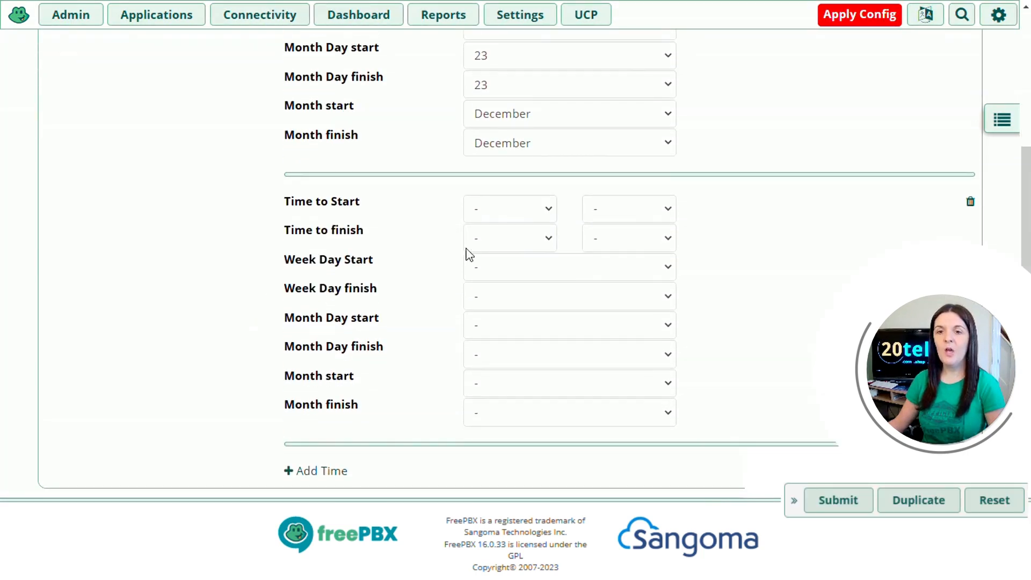
pyautogui.click(482, 215)
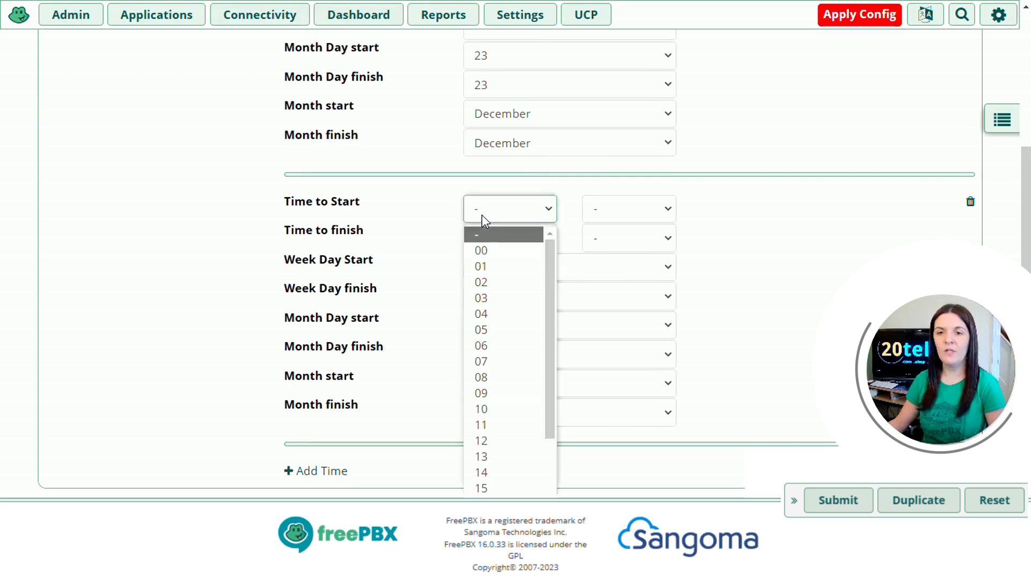
pyautogui.click(486, 251)
pyautogui.click(603, 213)
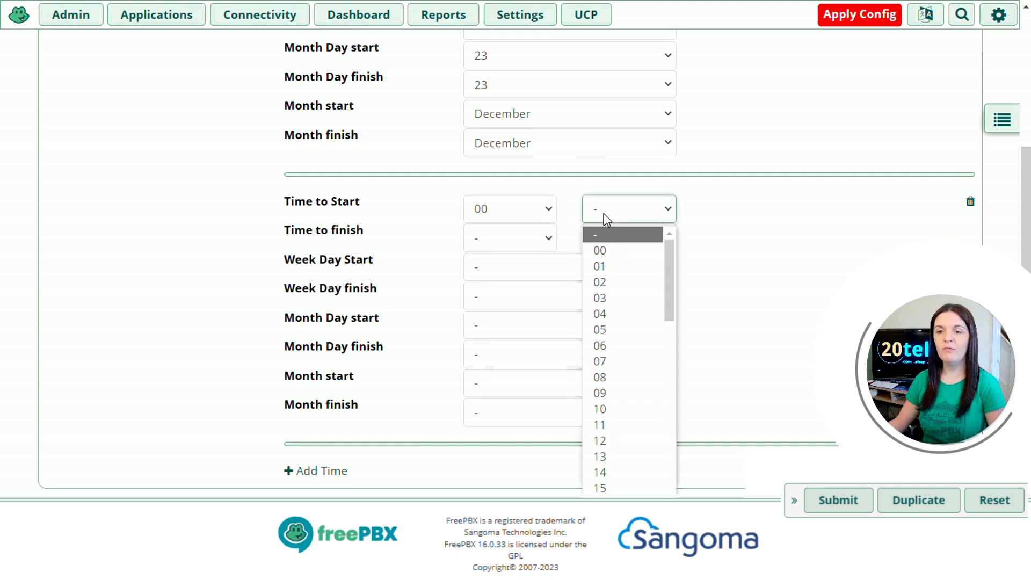
pyautogui.click(604, 249)
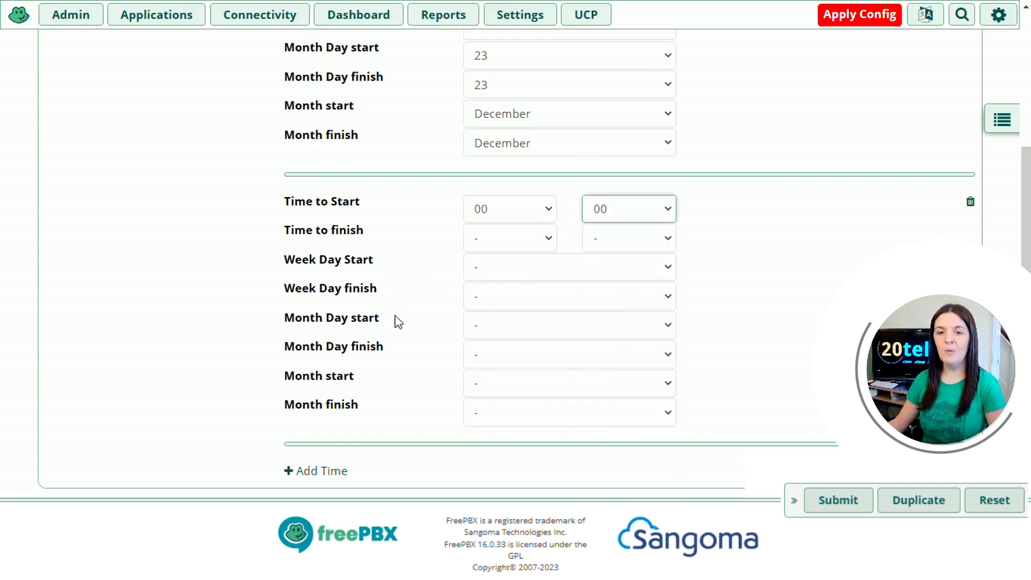
# Step: Set the second time range's start date to month day 24 in December
pyautogui.click(498, 331)
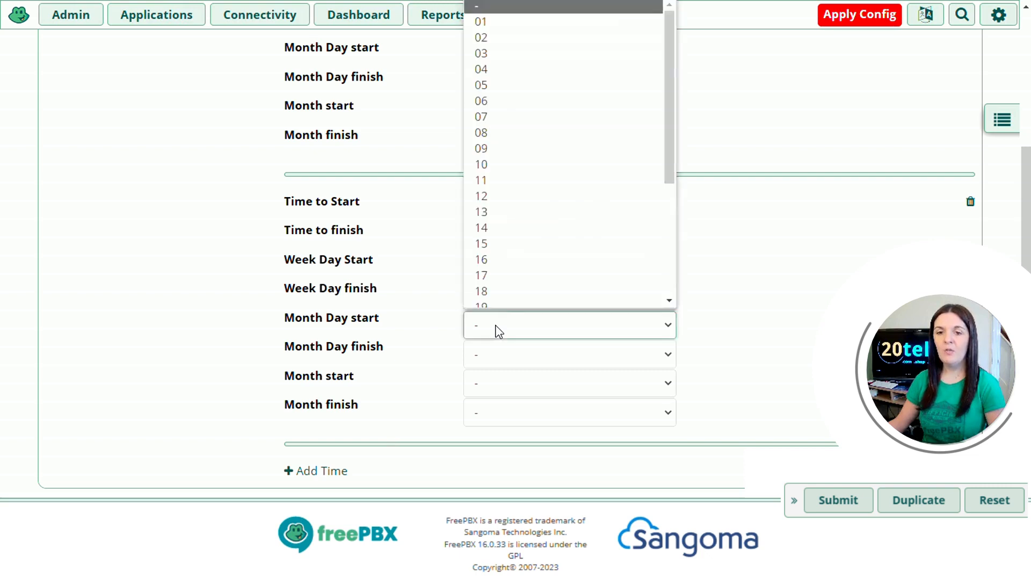
pyautogui.scroll(-4, 519, 265)
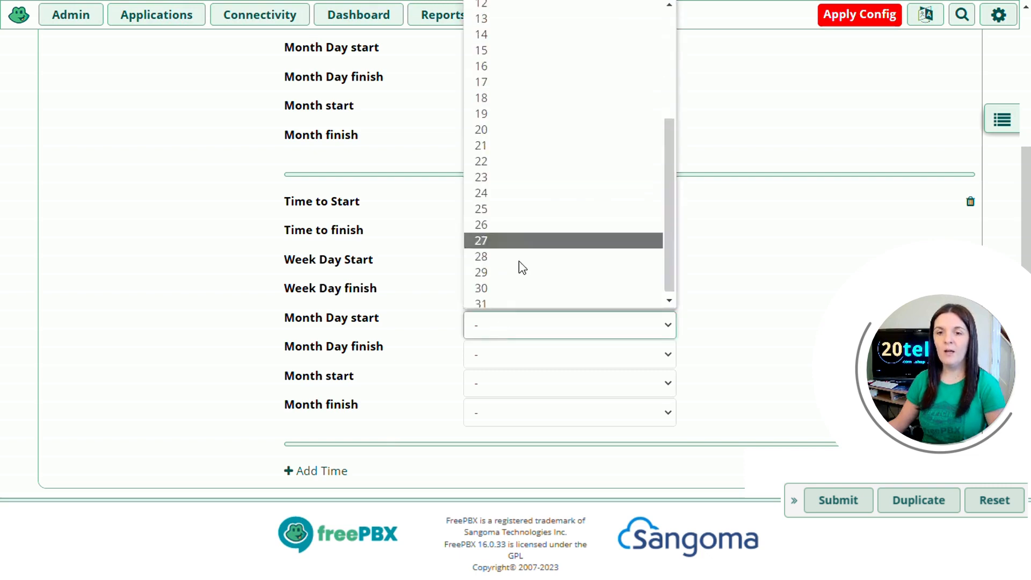
pyautogui.click(501, 195)
pyautogui.click(497, 390)
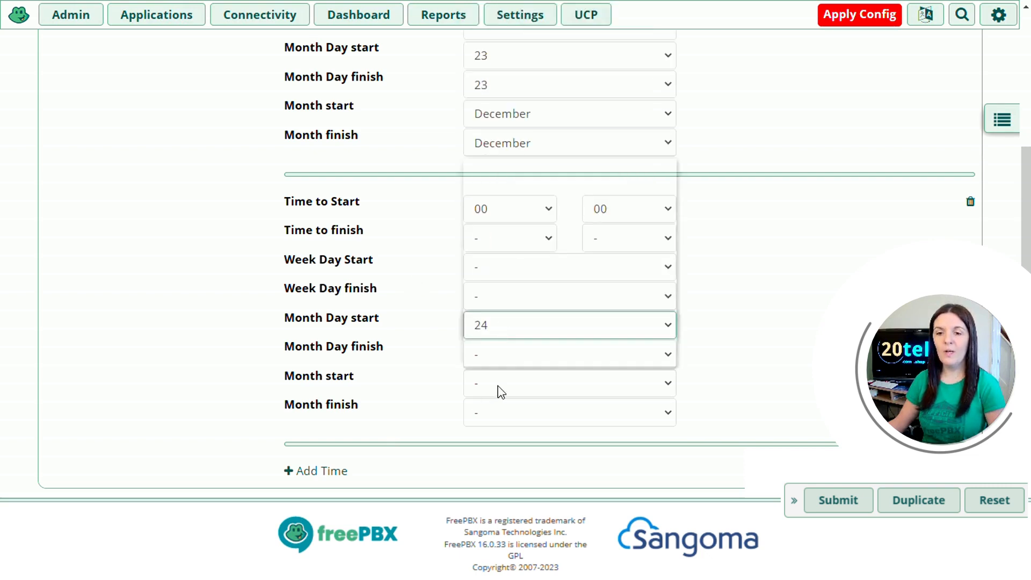
pyautogui.click(497, 356)
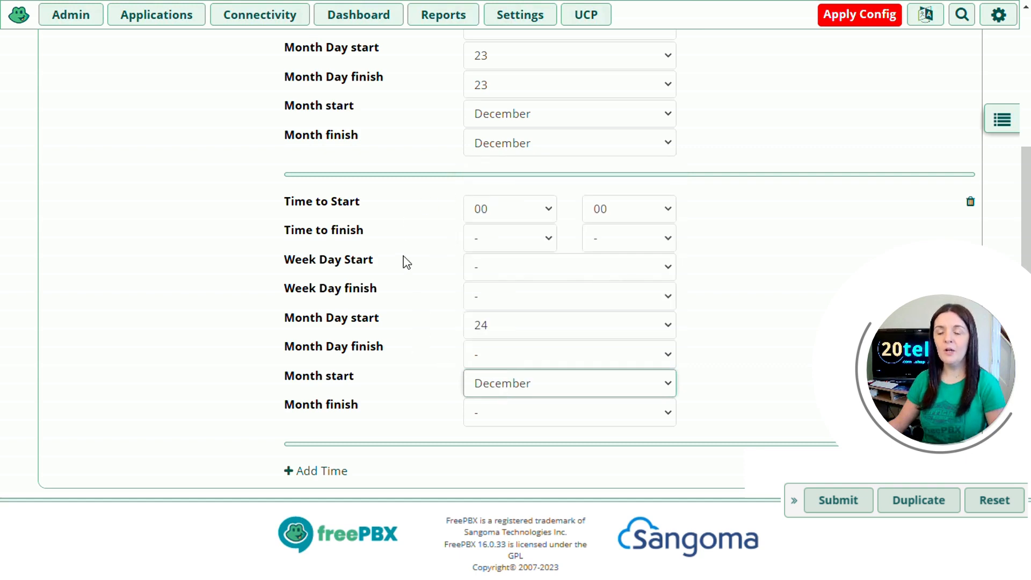
# Step: Set the finish time of the Christmas-Test group's second time range to 23:59
pyautogui.click(501, 247)
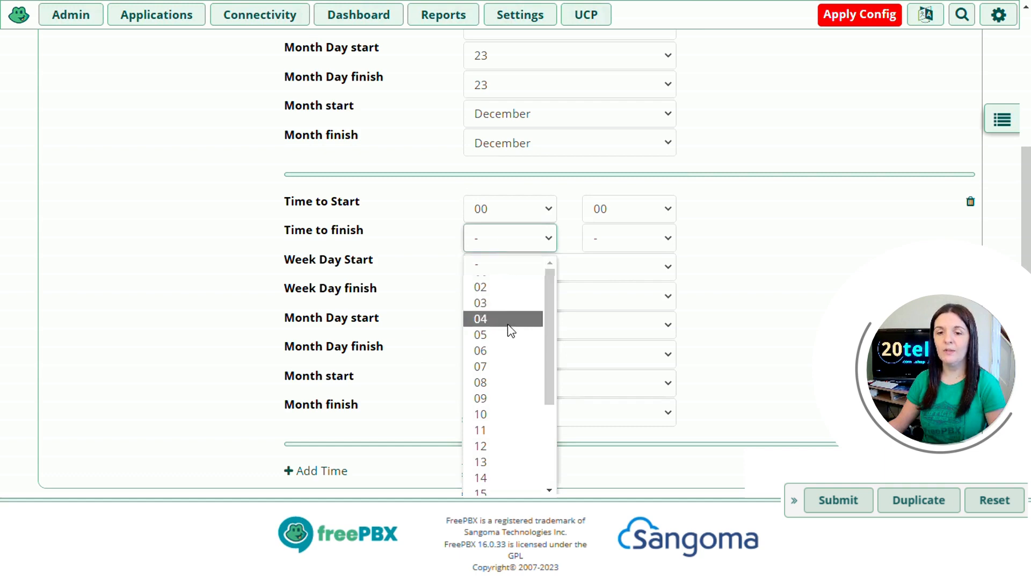
pyautogui.scroll(-3, 504, 339)
pyautogui.click(503, 487)
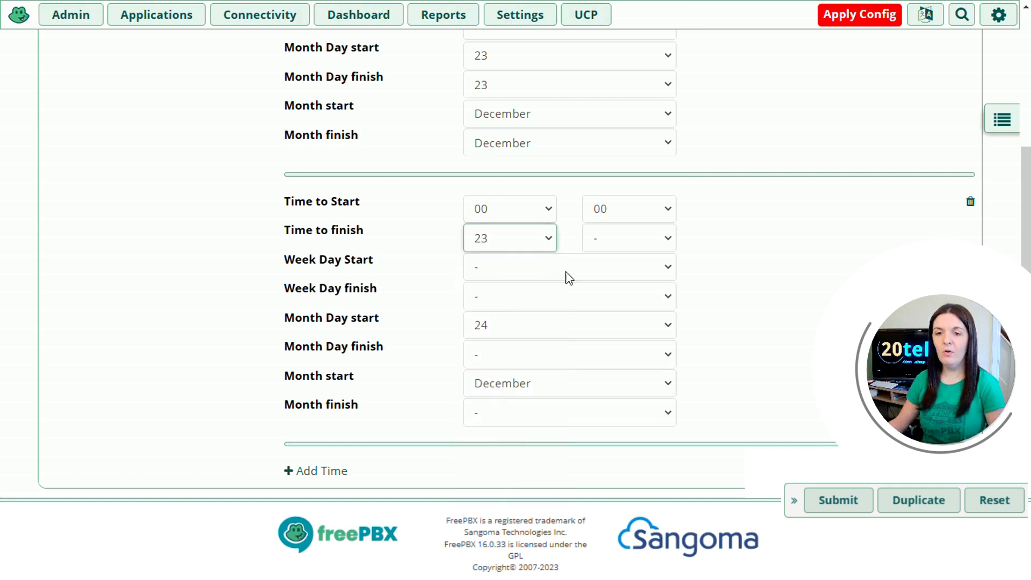
pyautogui.click(620, 242)
pyautogui.scroll(-10, 615, 354)
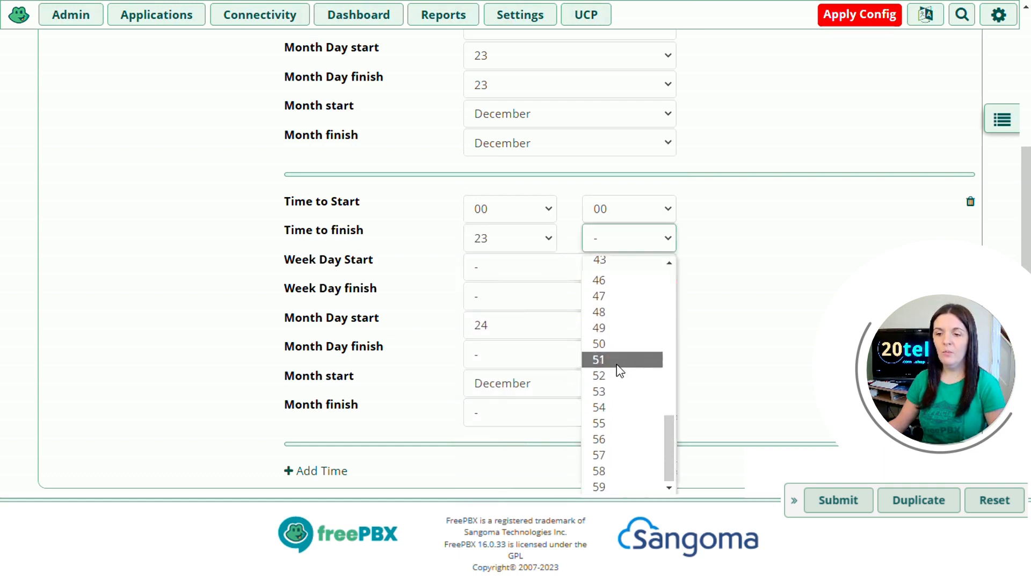
pyautogui.click(616, 466)
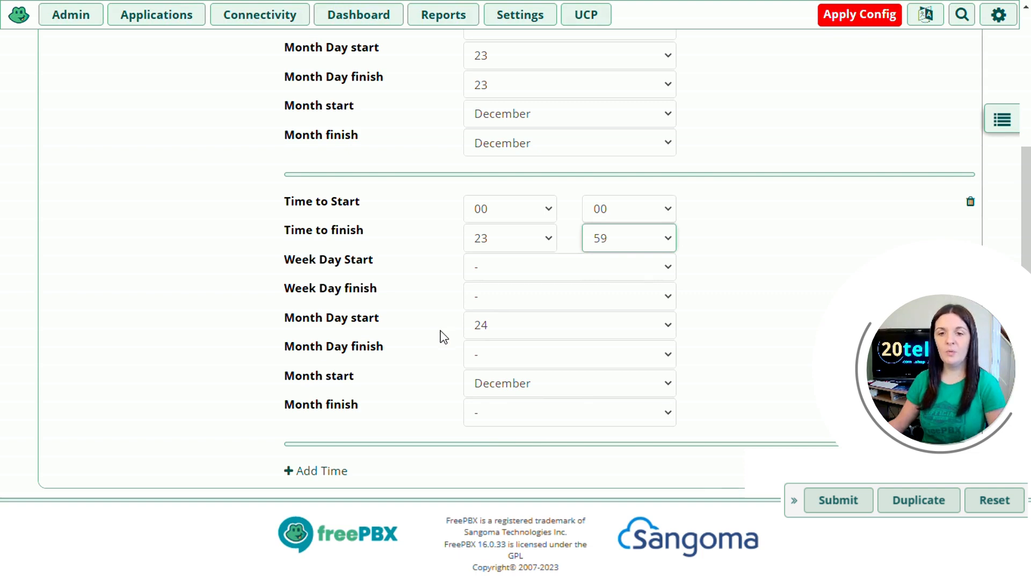
# Step: Set the second time range's finish date to month day 26 in December
pyautogui.click(510, 360)
pyautogui.scroll(-4, 527, 306)
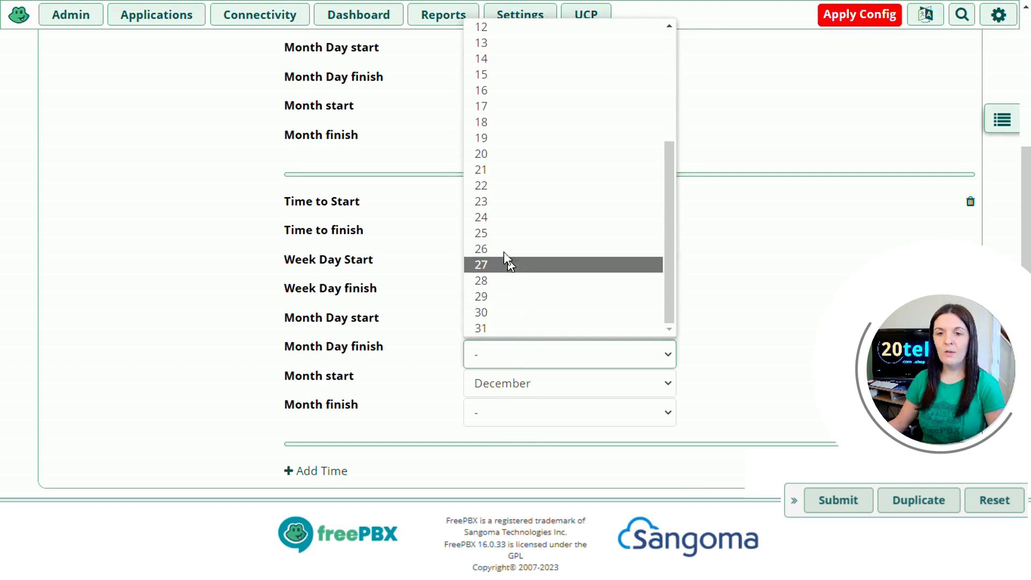
pyautogui.click(505, 249)
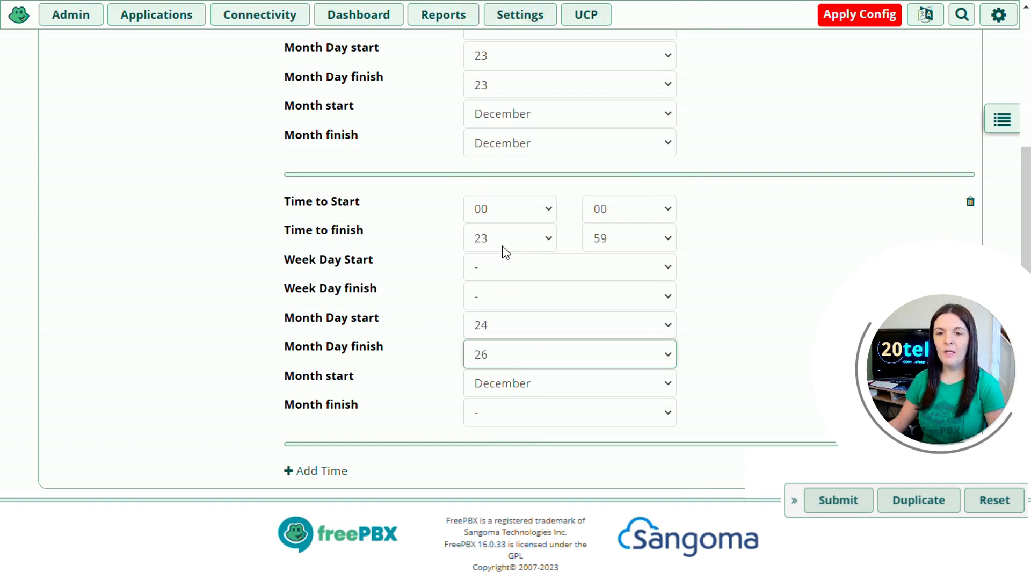
pyautogui.click(479, 414)
pyautogui.click(489, 388)
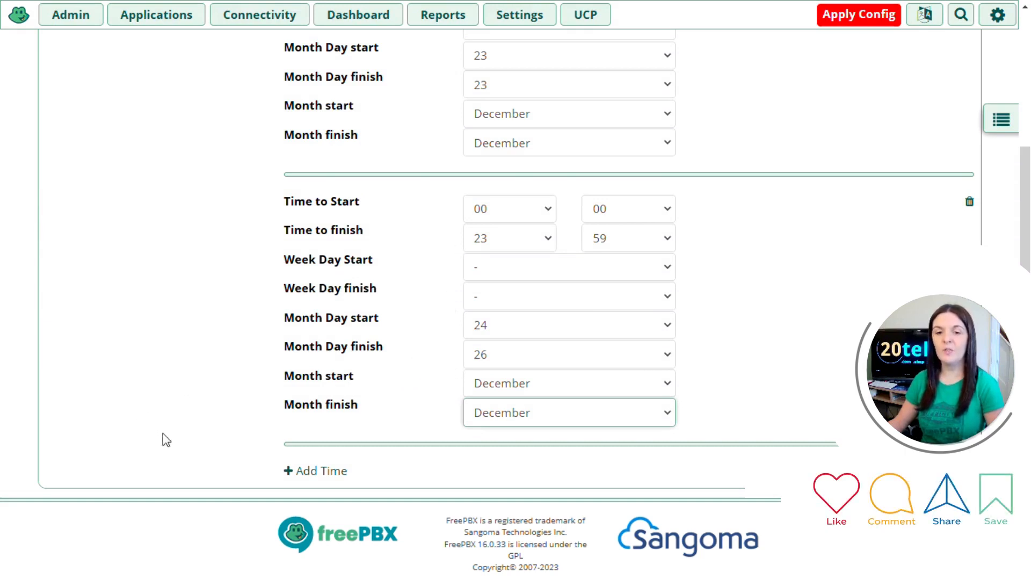
# Step: Add a third time range to the Christmas-Test group and set its start time to 00:00
pyautogui.click(322, 472)
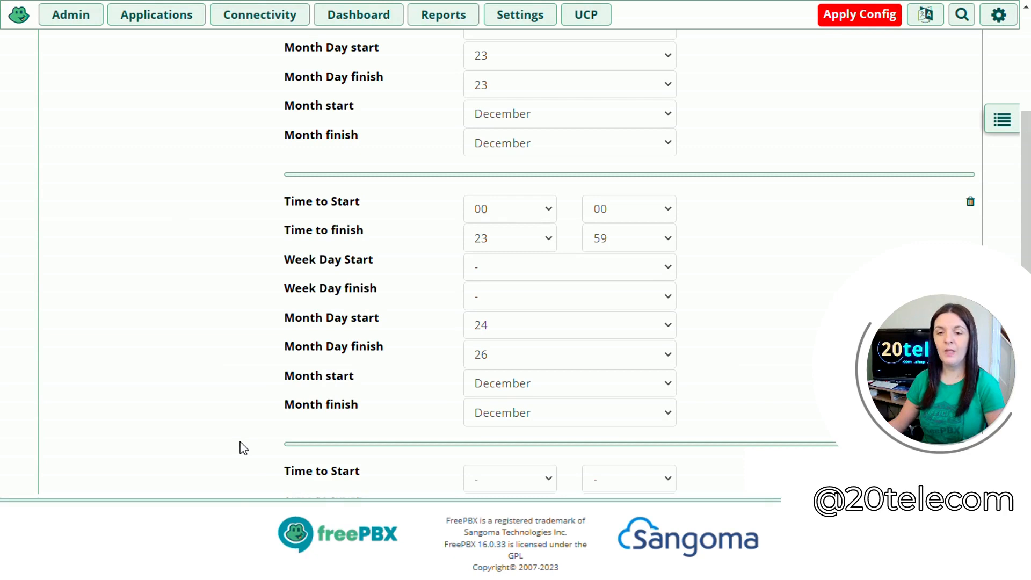
pyautogui.scroll(-5, 240, 447)
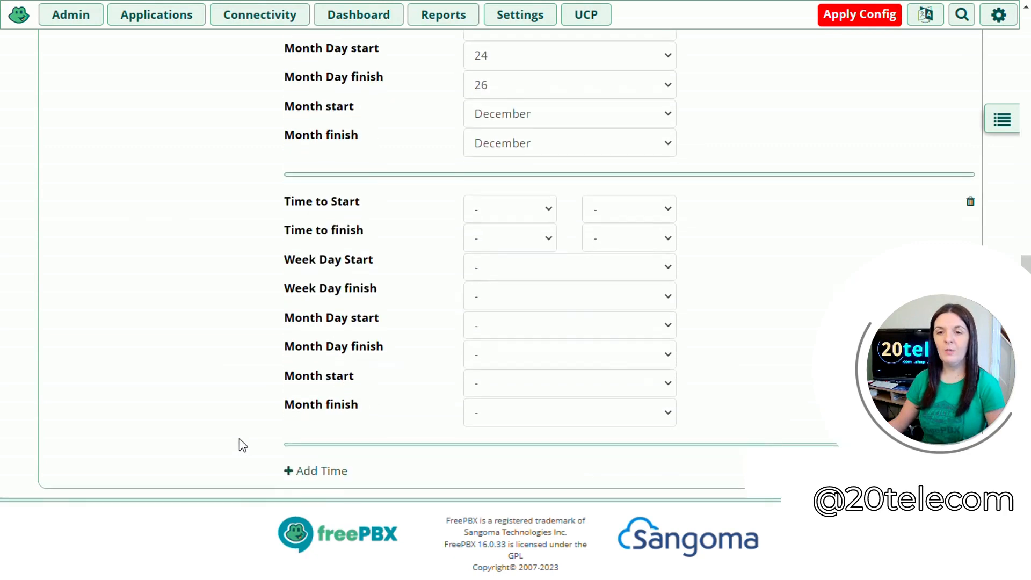
pyautogui.click(491, 215)
pyautogui.click(490, 250)
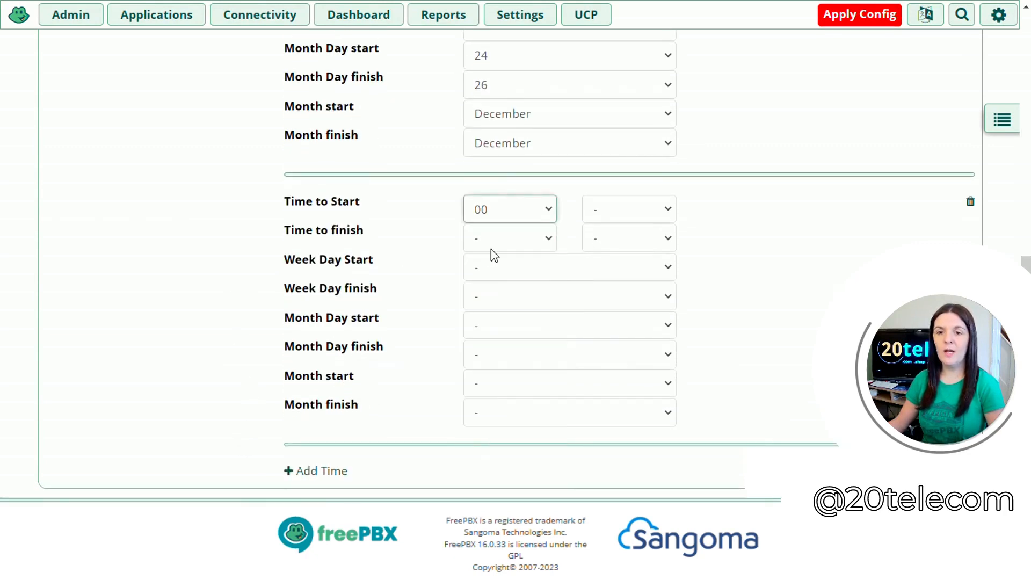
pyautogui.click(627, 216)
pyautogui.click(617, 247)
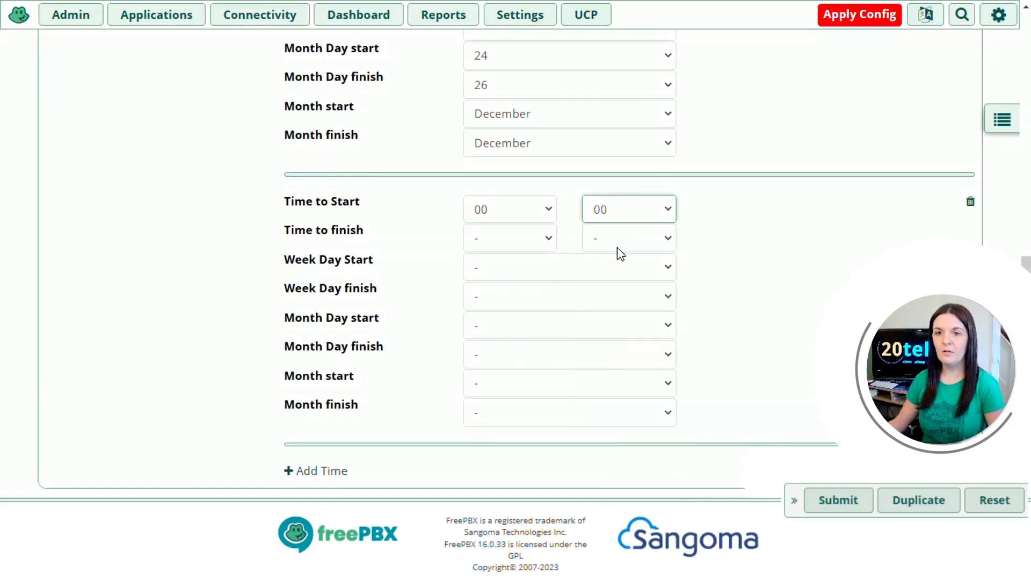
# Step: Set the third time range's starting month day to 27
pyautogui.click(476, 333)
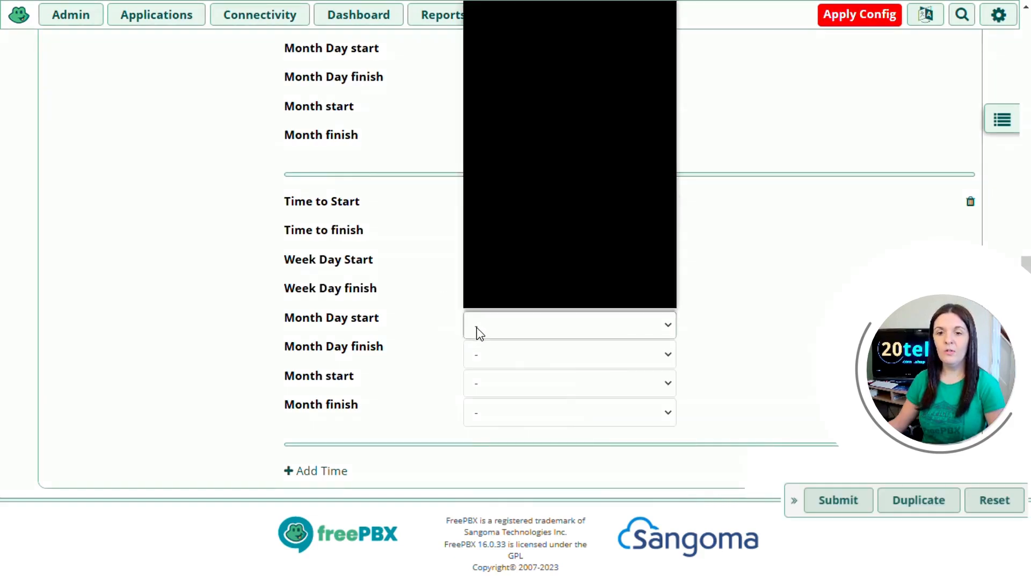
pyautogui.scroll(-4, 516, 290)
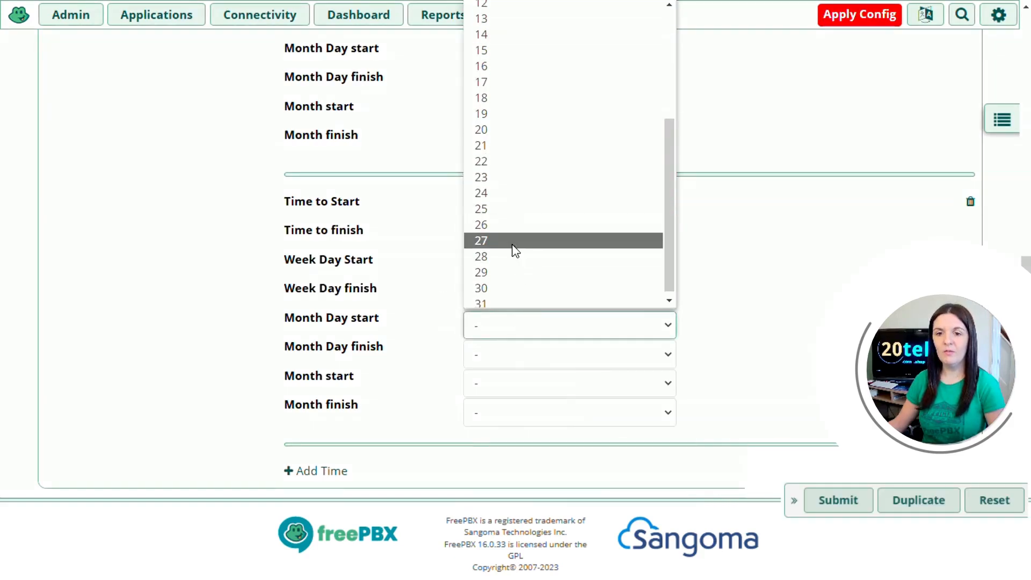
pyautogui.click(513, 241)
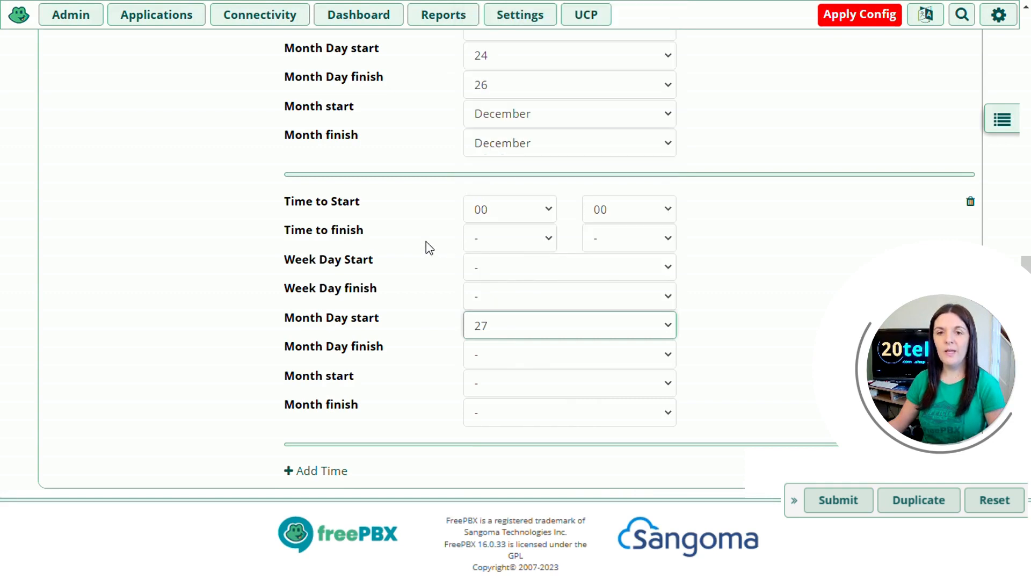
# Step: Set the finish time of the Christmas-Test group's third time range to 08:59
pyautogui.click(514, 244)
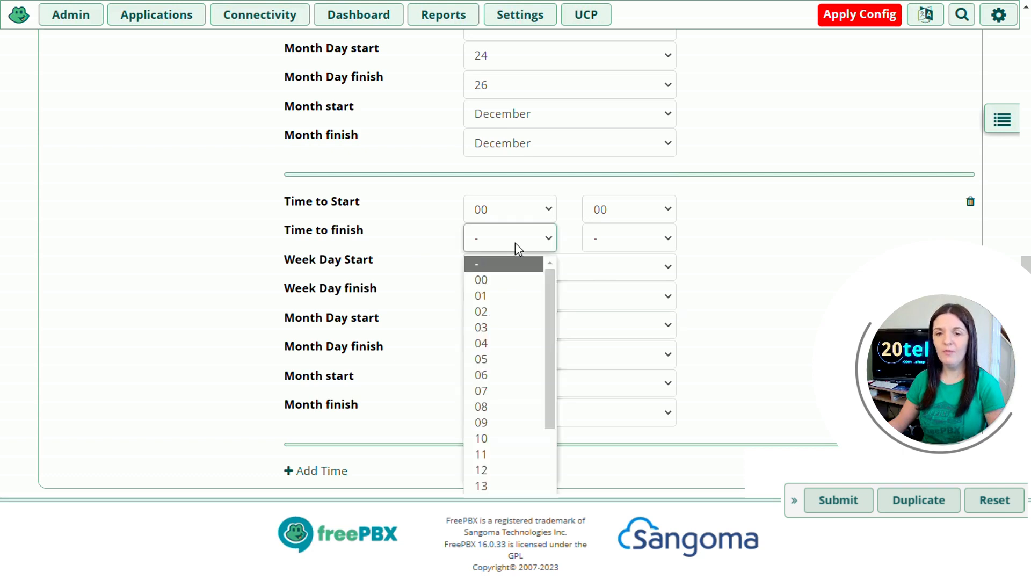
pyautogui.click(508, 407)
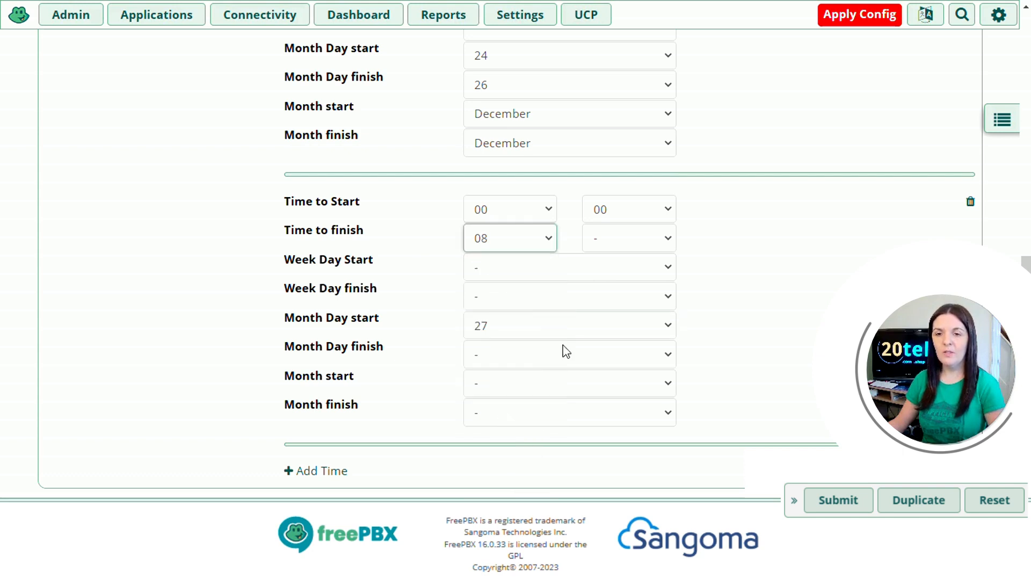
pyautogui.click(603, 244)
pyautogui.scroll(-6, 621, 331)
pyautogui.scroll(-5, 621, 330)
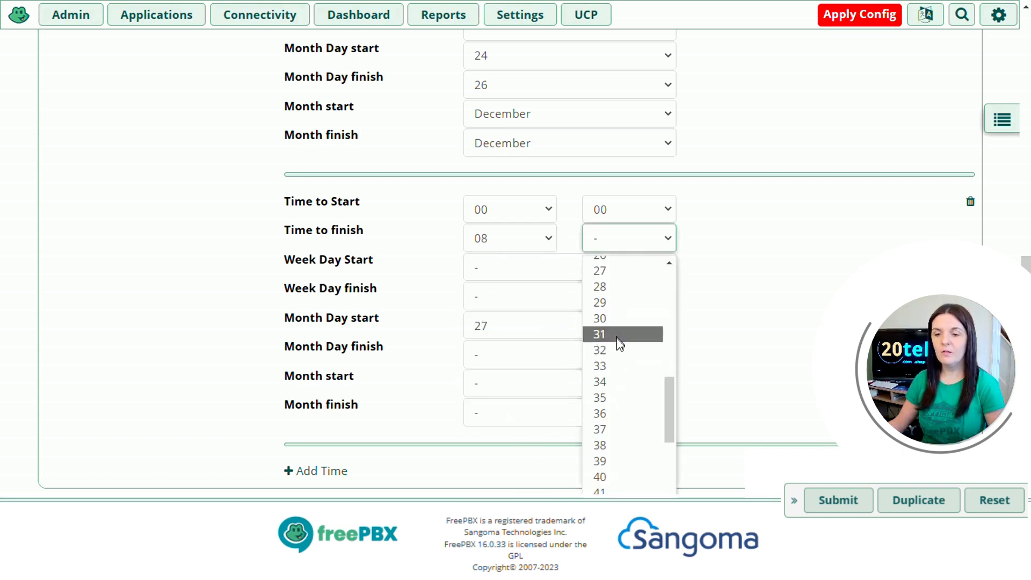
pyautogui.click(605, 488)
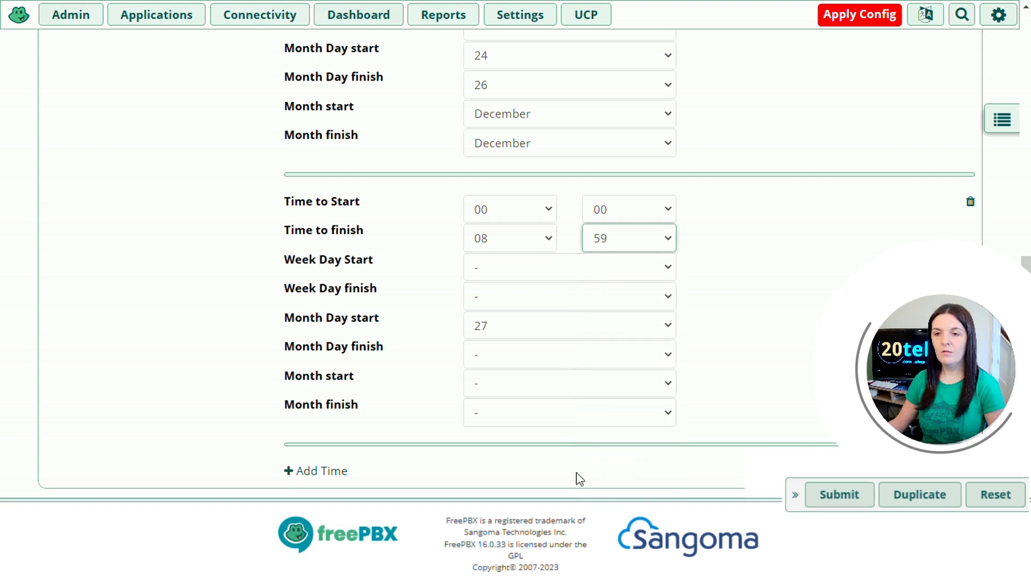
# Step: Set the third time range's finishing month day to 27 and both its start and finish months to December
pyautogui.click(511, 365)
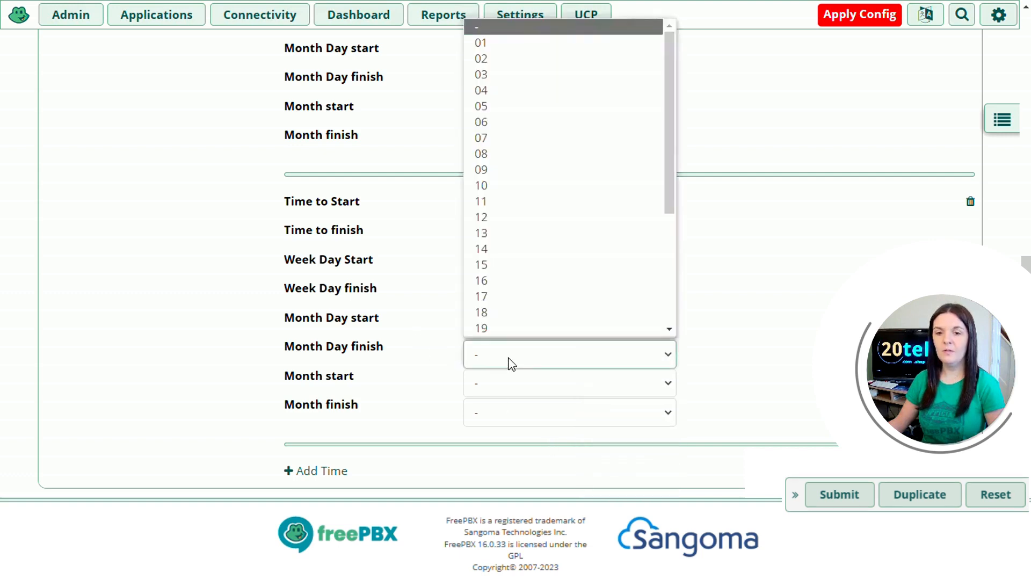
pyautogui.scroll(-3, 531, 285)
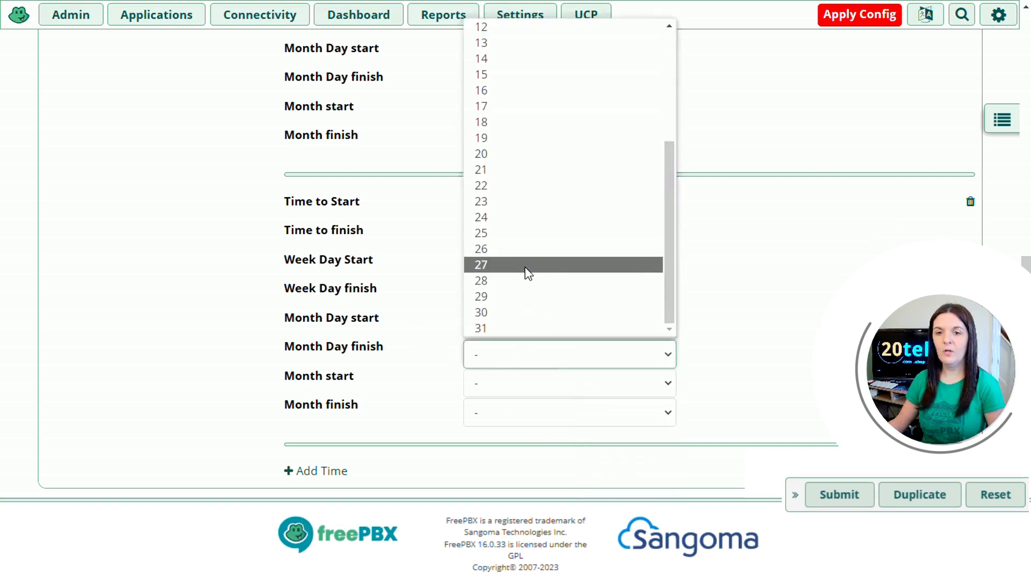
pyautogui.click(526, 270)
pyautogui.click(511, 387)
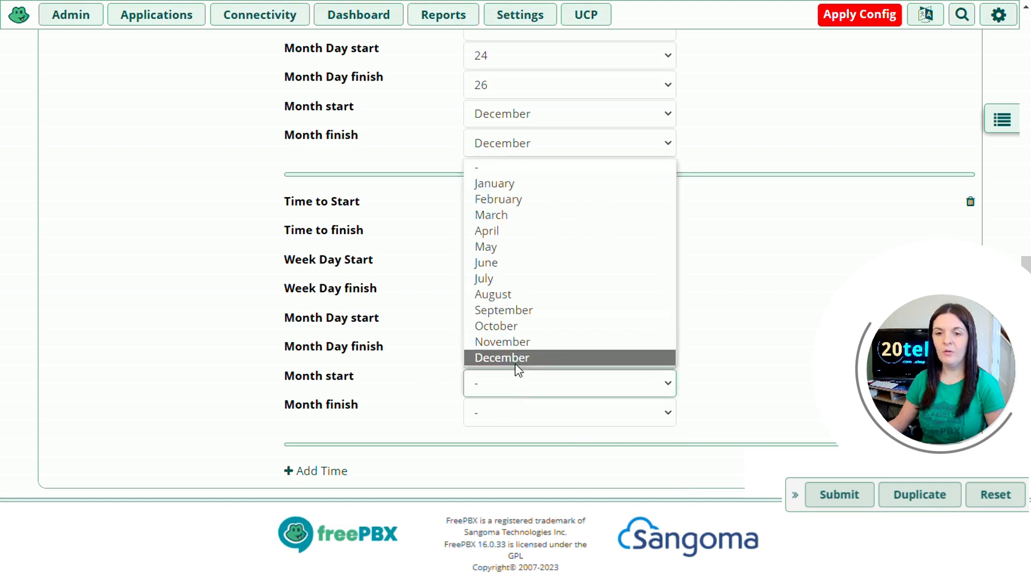
pyautogui.click(515, 363)
pyautogui.click(507, 411)
pyautogui.click(507, 386)
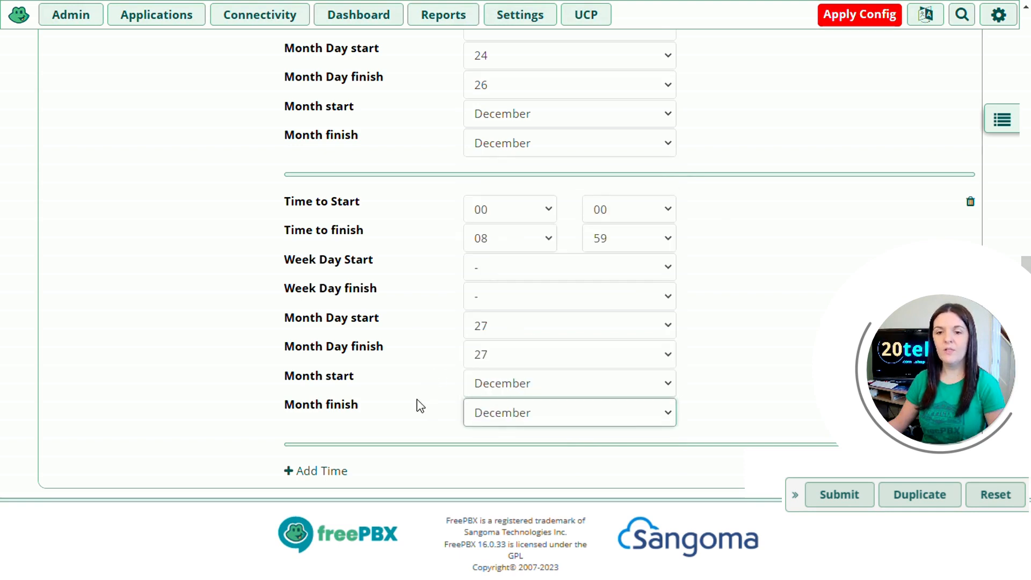
# Step: Submit the Christmas-Test time group with its three time ranges and apply the configuration
pyautogui.scroll(8, 419, 406)
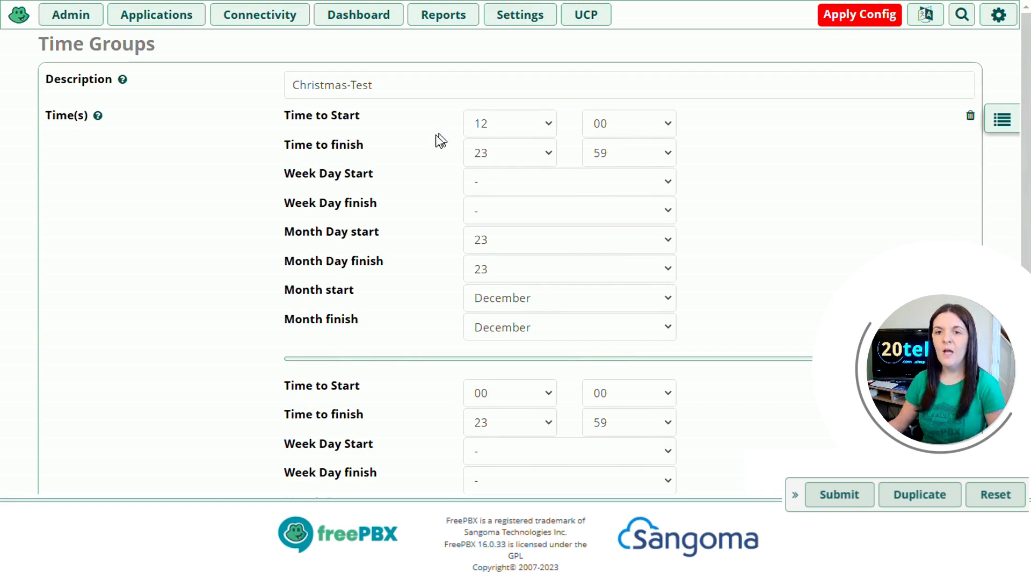
pyautogui.scroll(-3, 443, 137)
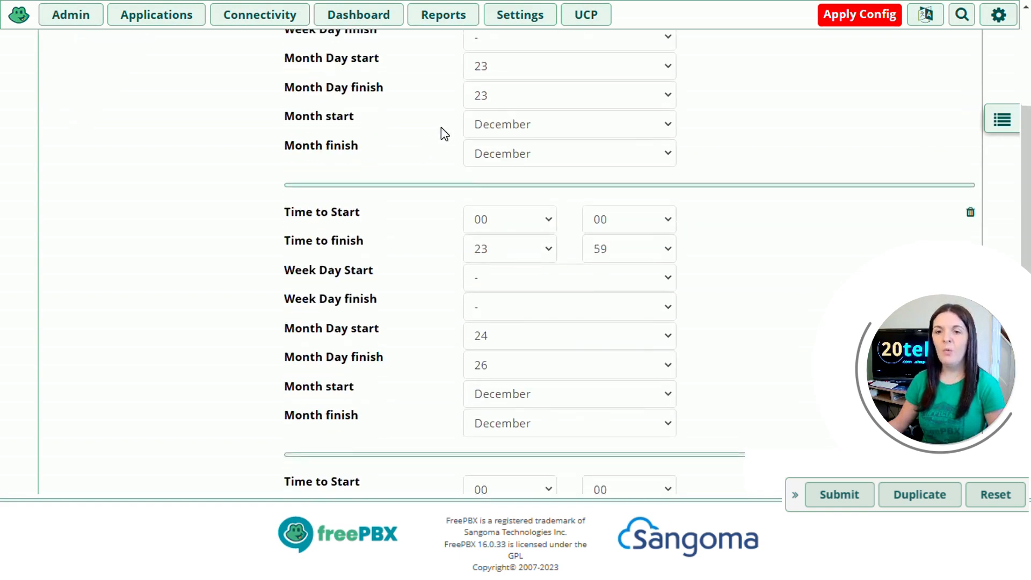
pyautogui.scroll(-2, 443, 135)
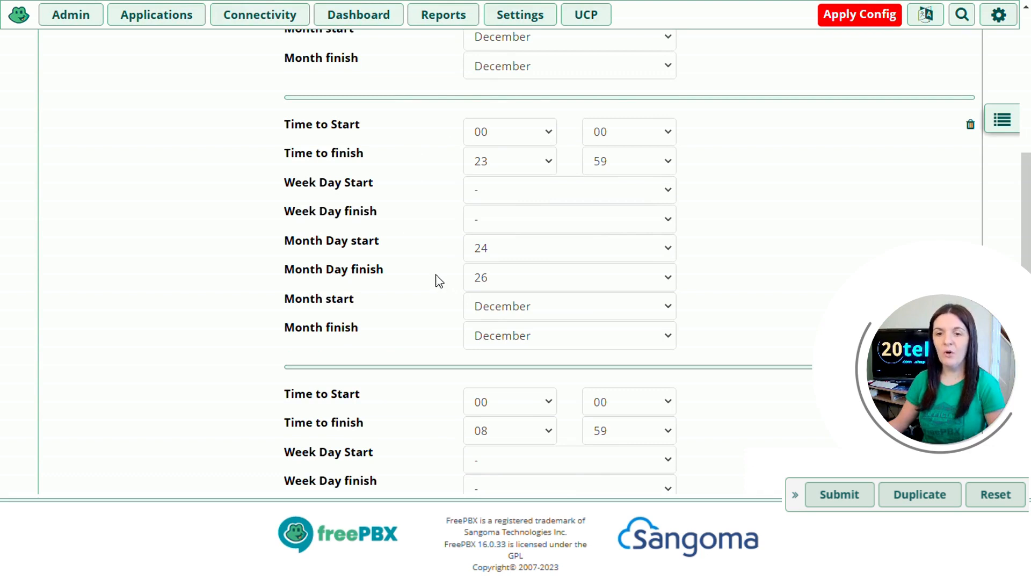
pyautogui.scroll(-3, 437, 279)
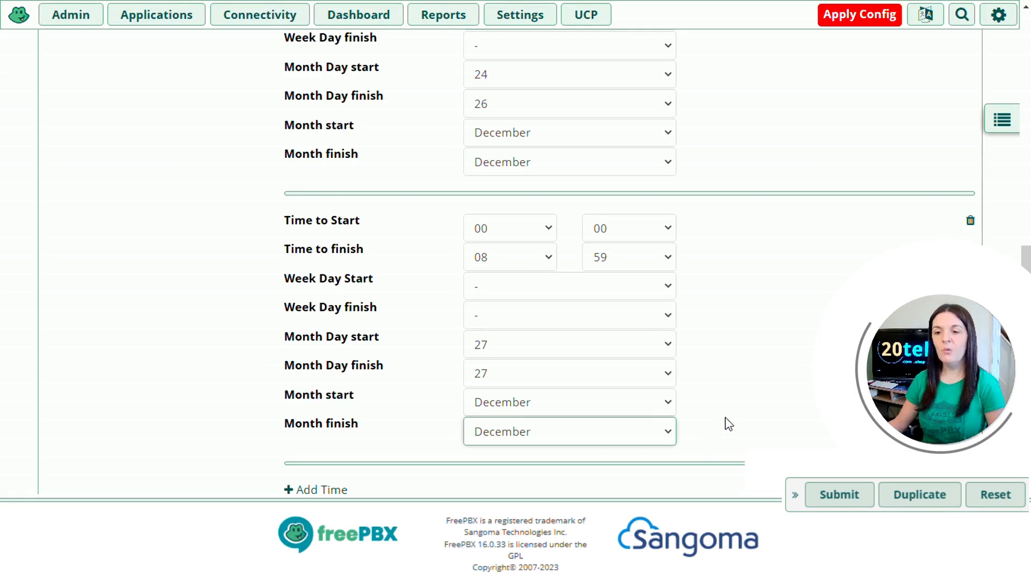
pyautogui.click(839, 499)
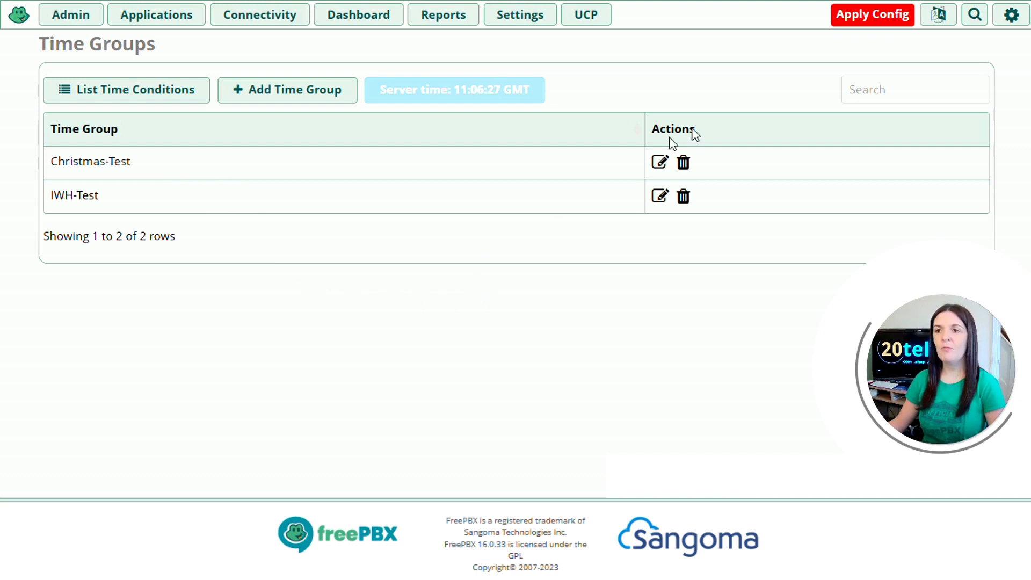
pyautogui.click(874, 21)
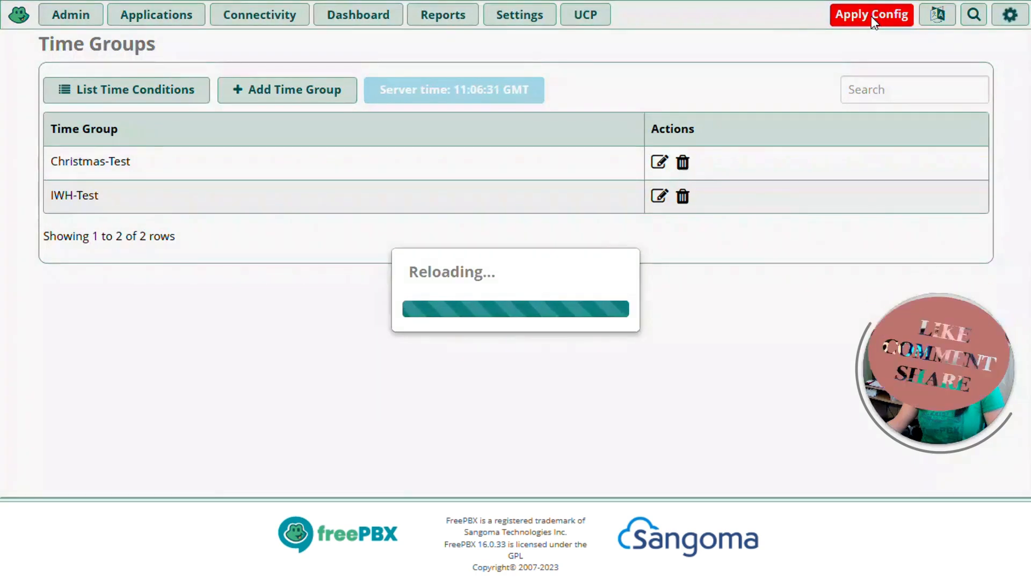